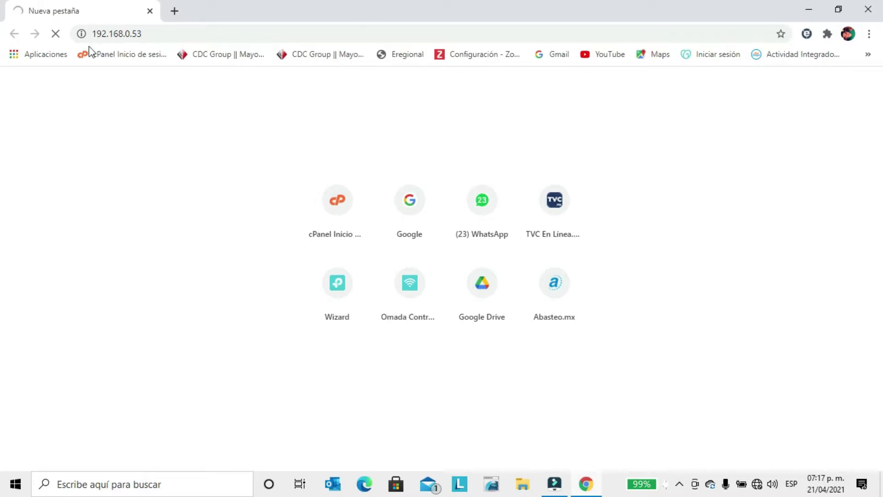
- Change the Chrome address to 192.168.0.253 and start the Omada Controller setup wizard
left_click(134, 38)
left_click_drag(131, 36, 125, 36)
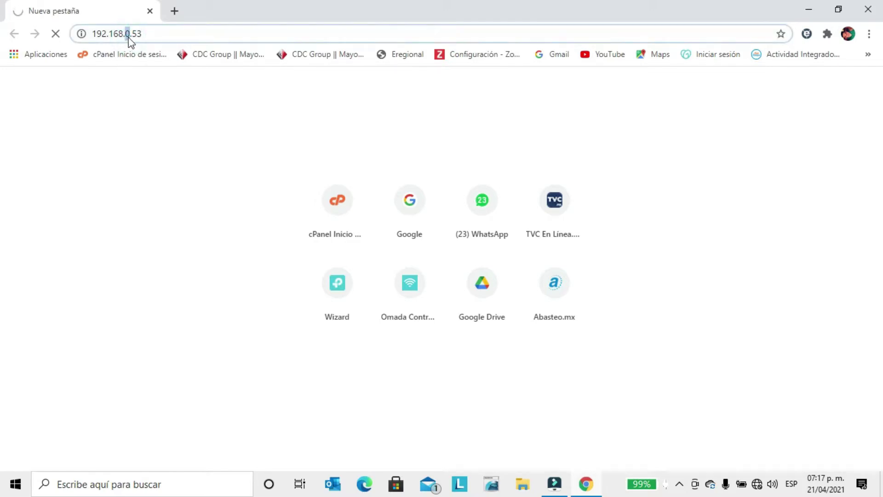
left_click(133, 35)
type("2")
key("Return")
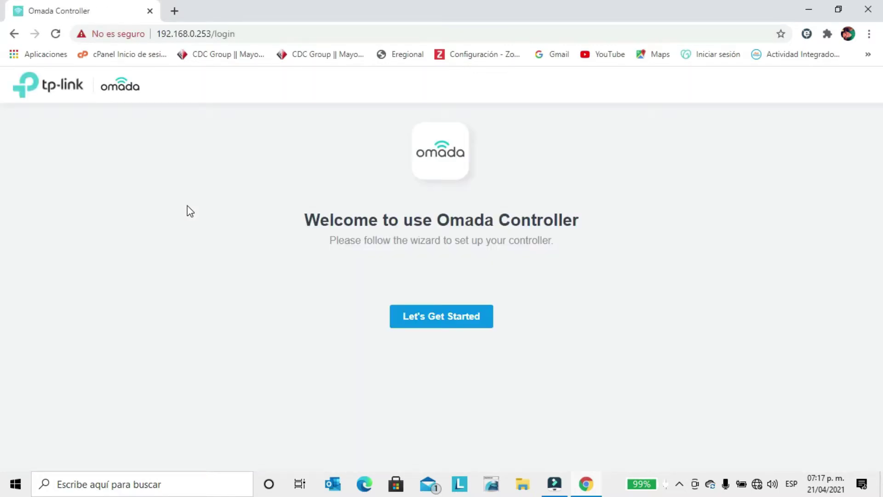
left_click(448, 326)
- Replace the default controller name with Global Armor
left_click(323, 211)
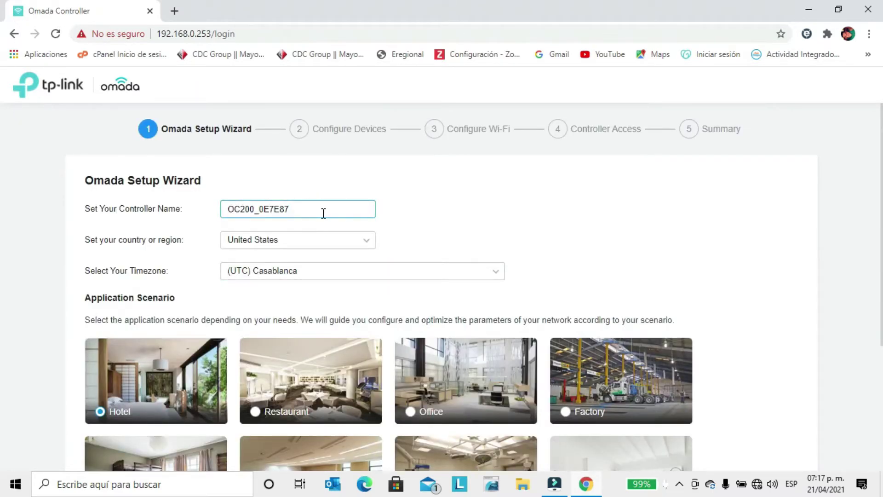
key("BackSpace")
key("BackSpace")
key("BackSpace")
key("BackSpace")
key("BackSpace")
key("BackSpace")
key("BackSpace")
key("BackSpace")
key("BackSpace")
key("BackSpace")
type("gbl")
key("BackSpace")
key("BackSpace")
key("BackSpace")
key("Caps_Lock")
type("H")
type("G")
key("Caps_Lock")
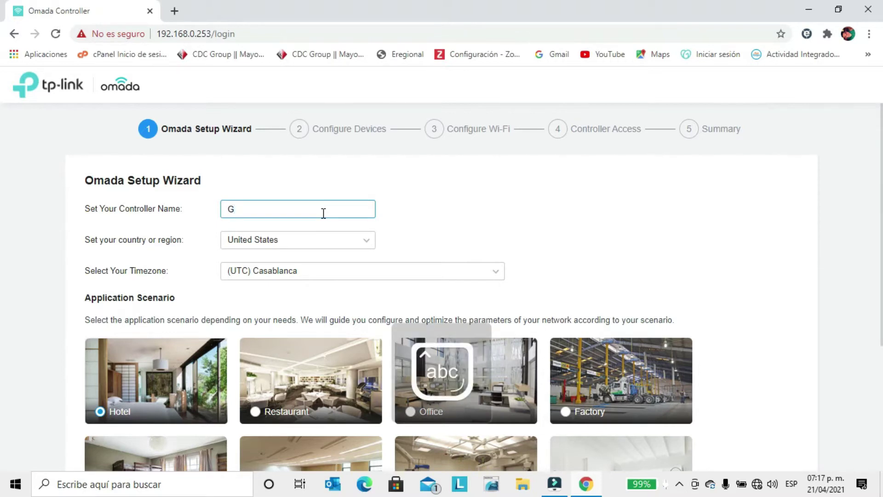
type("lob")
key("Caps_Lock")
key("Caps_Lock")
type("a")
key("BackSpace")
type("l")
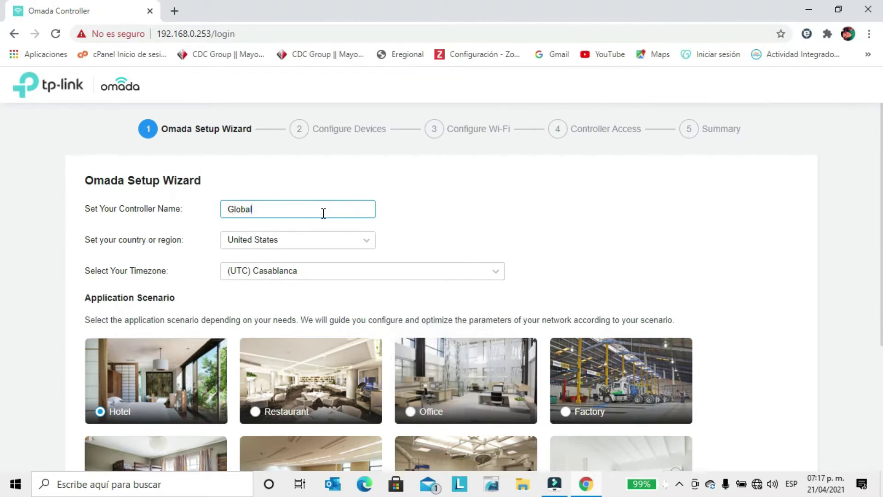
key("Caps_Lock")
type("A")
key("Caps_Lock")
type("rmor")
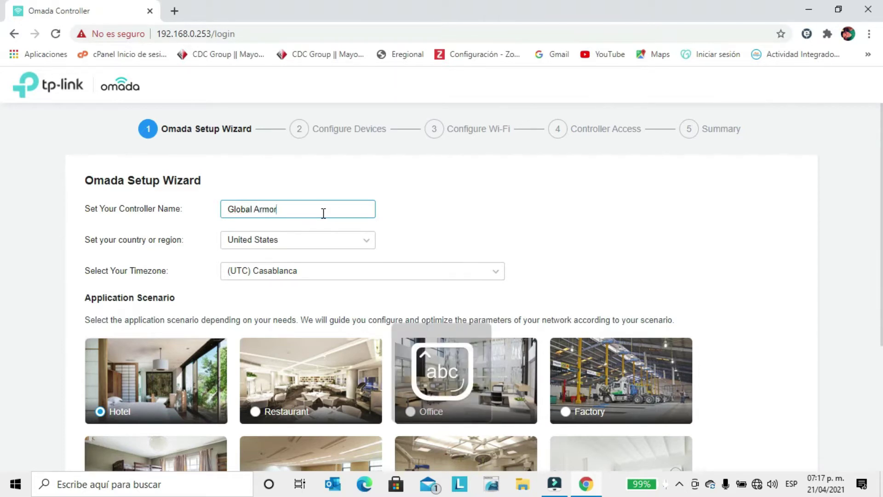
- Set the country to Mexico and the timezone to UTC-06:00 Guadalajara, Mexico City, Monterrey
left_click(321, 240)
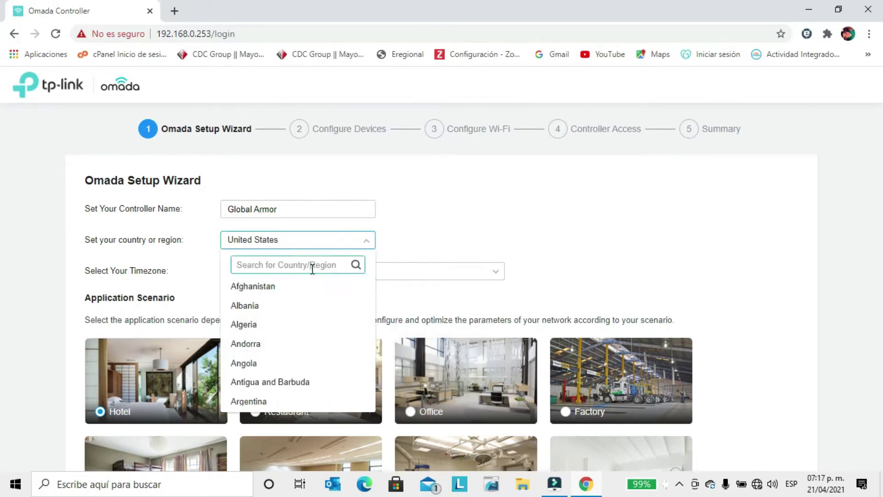
left_click(313, 266)
type("me")
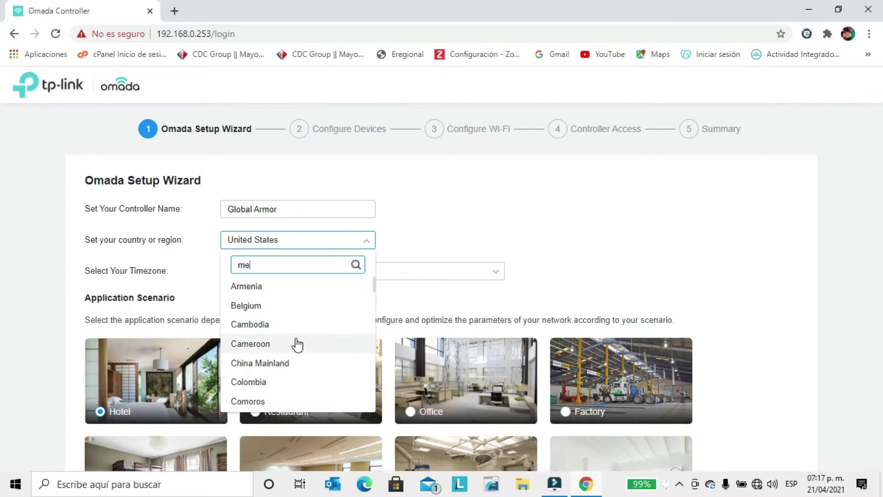
key("Escape")
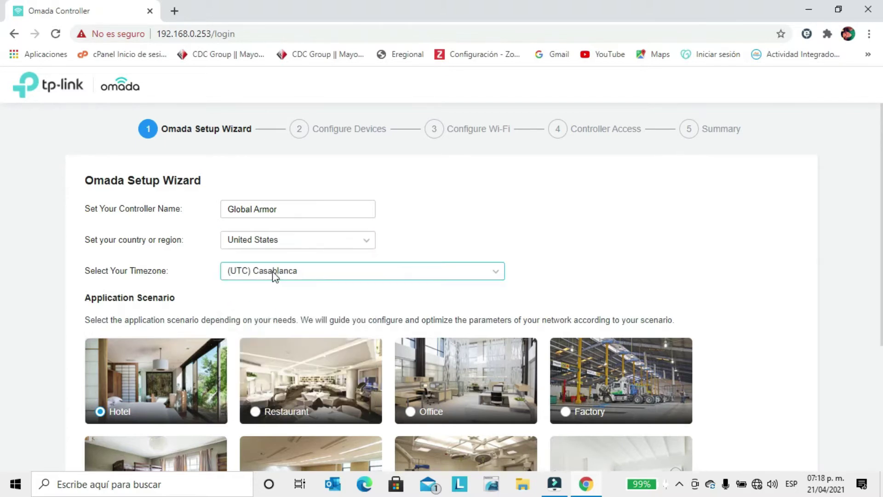
left_click(290, 241)
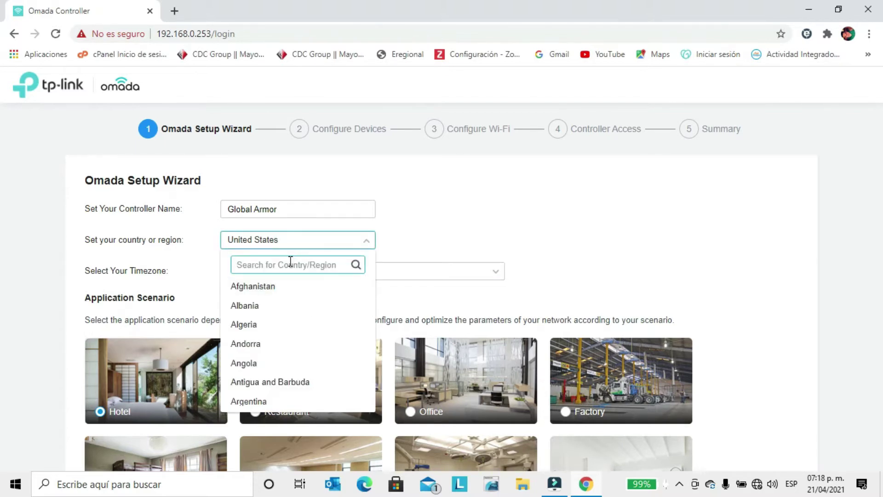
left_click(290, 260)
type("me")
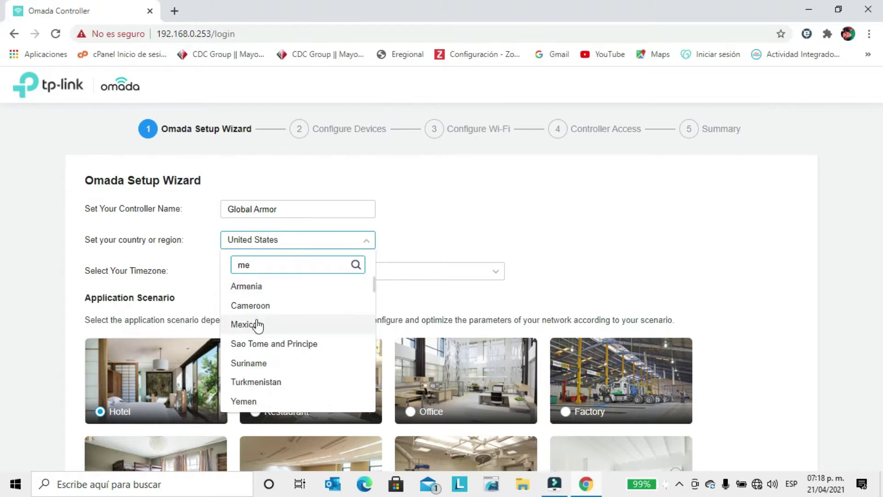
left_click(256, 327)
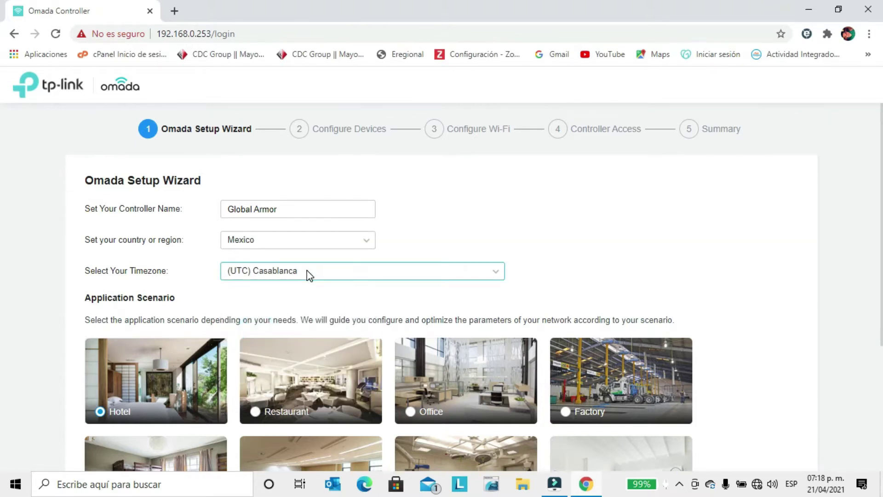
left_click(306, 272)
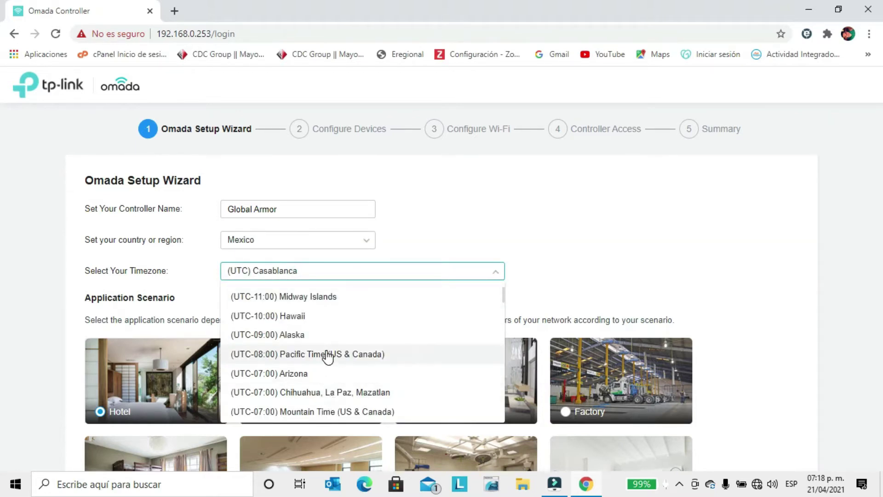
scroll(328, 356, "down", 2)
left_click(324, 410)
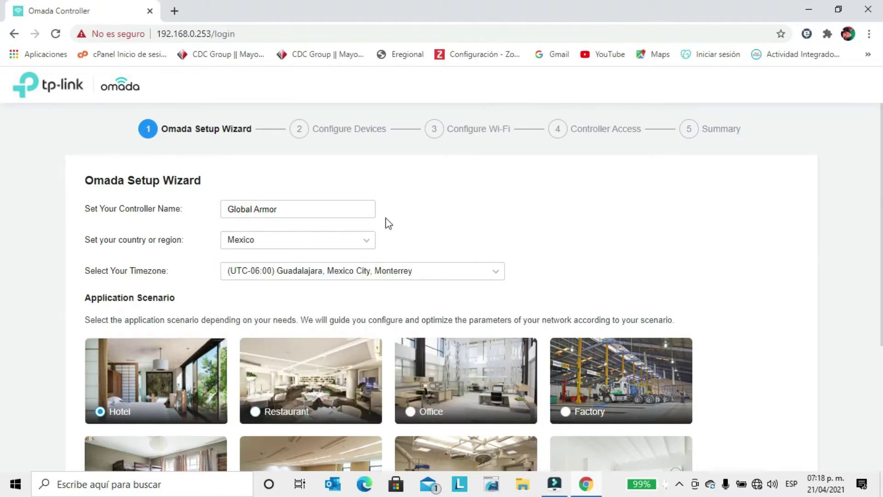
- Choose the Office application scenario and advance to device configuration
scroll(386, 223, "down", 3)
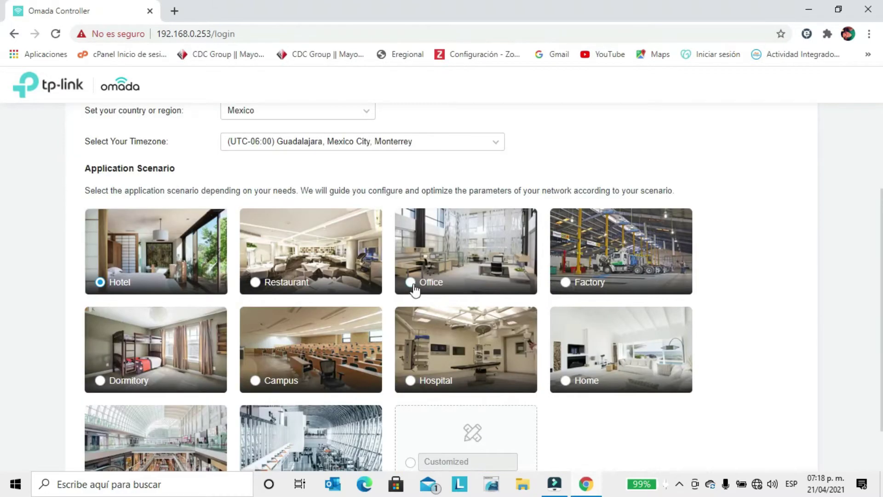
left_click(410, 283)
scroll(414, 287, "down", 1)
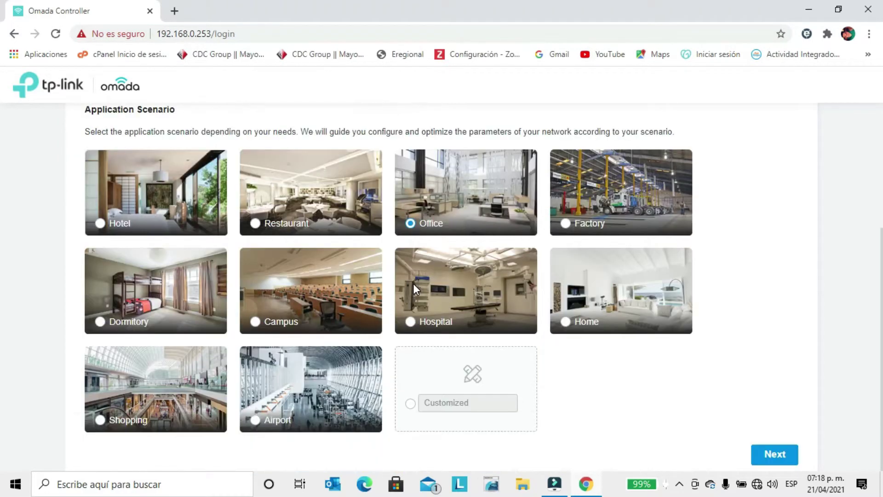
left_click(784, 459)
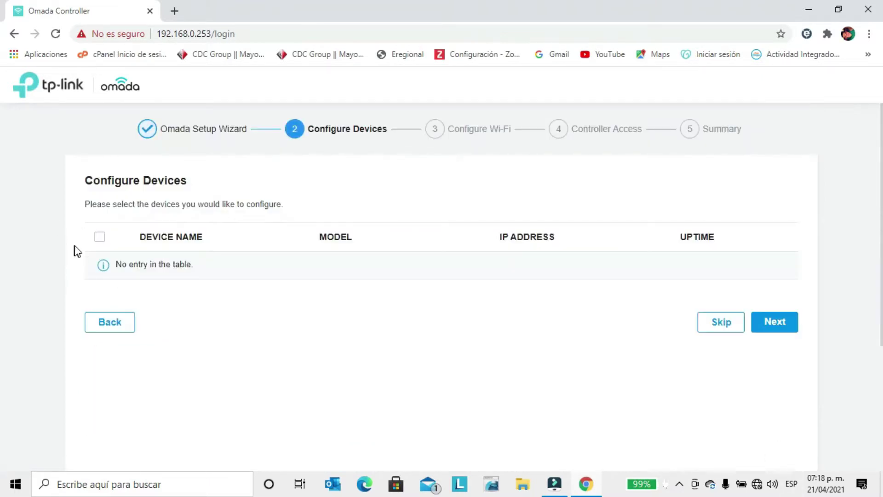
- Skip the empty Configure Devices list and continue to Wi-Fi configuration
left_click(96, 241)
left_click(95, 240)
left_click(98, 241)
left_click(770, 327)
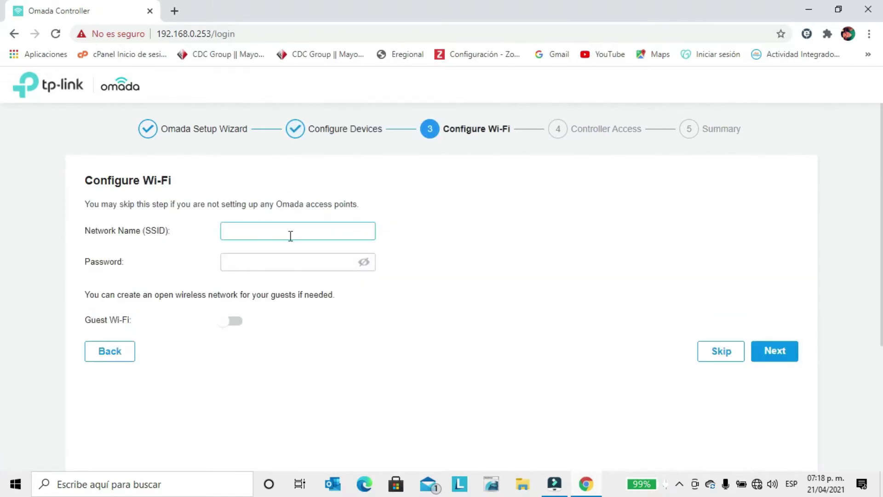
- Enter Global Armor as the wireless network name
left_click(291, 236)
key("Caps_Lock")
type("G")
key("Caps_Lock")
type("lob")
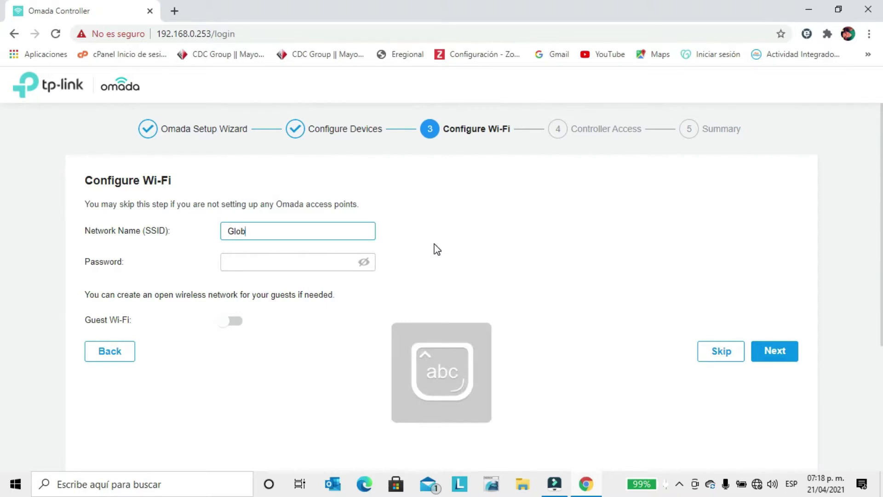
type("al")
key("Caps_Lock")
type("A")
key("Caps_Lock")
type("rmor")
- Enter the Wi-Fi password and reveal it to check
left_click(331, 263)
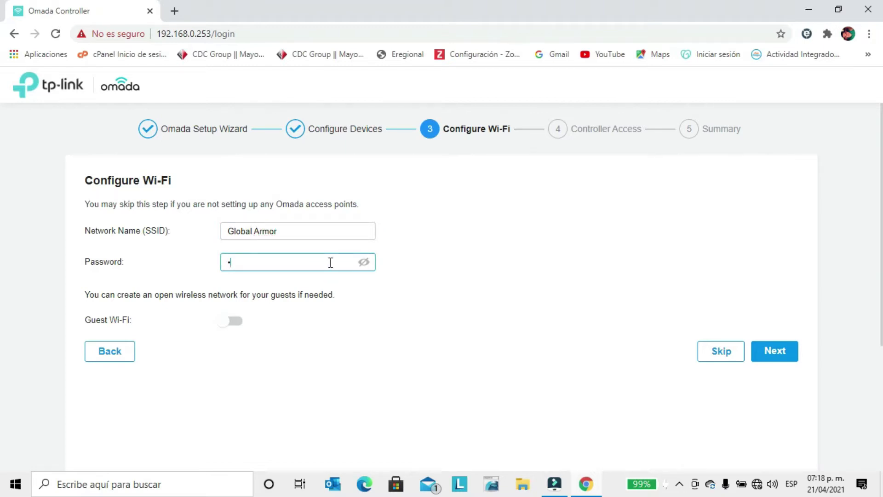
key("Caps_Lock")
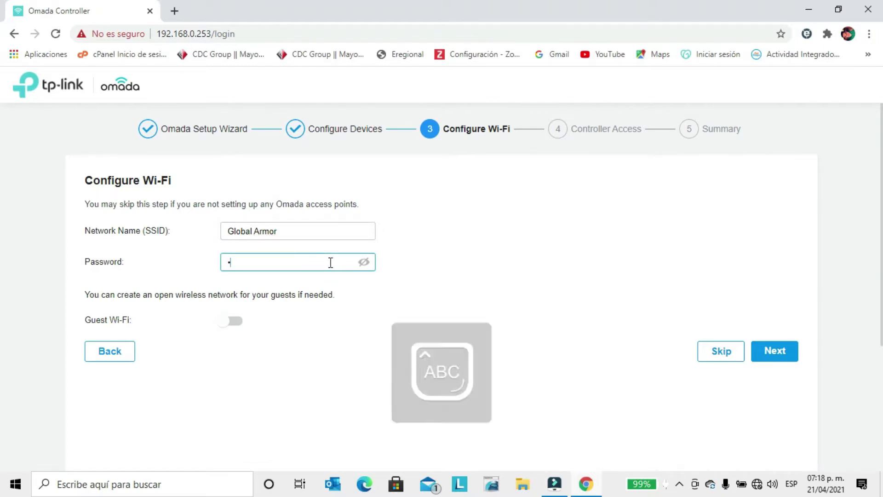
key("Caps_Lock")
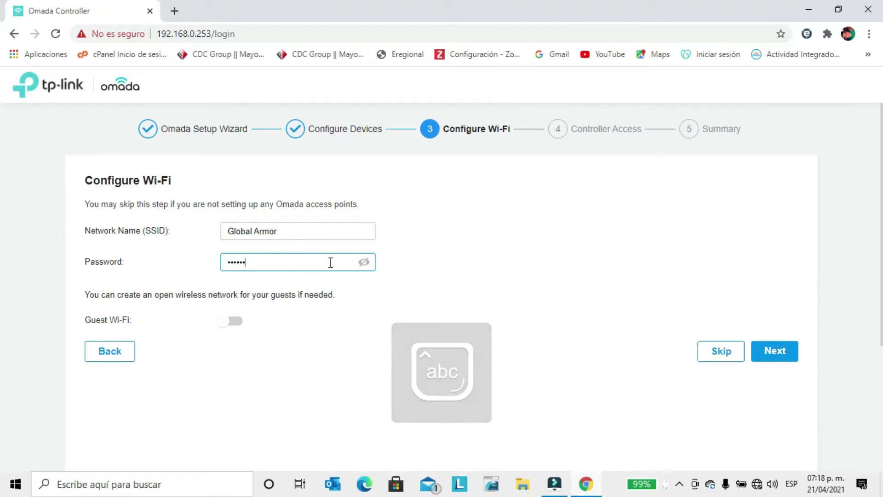
left_click(363, 266)
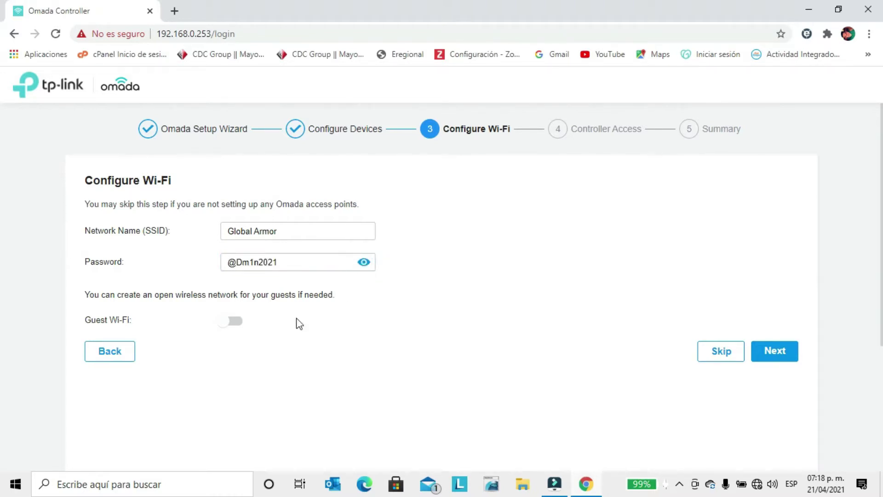
- Enable guest Wi-Fi named GA invitados and continue to controller access
left_click(228, 331)
left_click(232, 324)
scroll(237, 329, "down", 1)
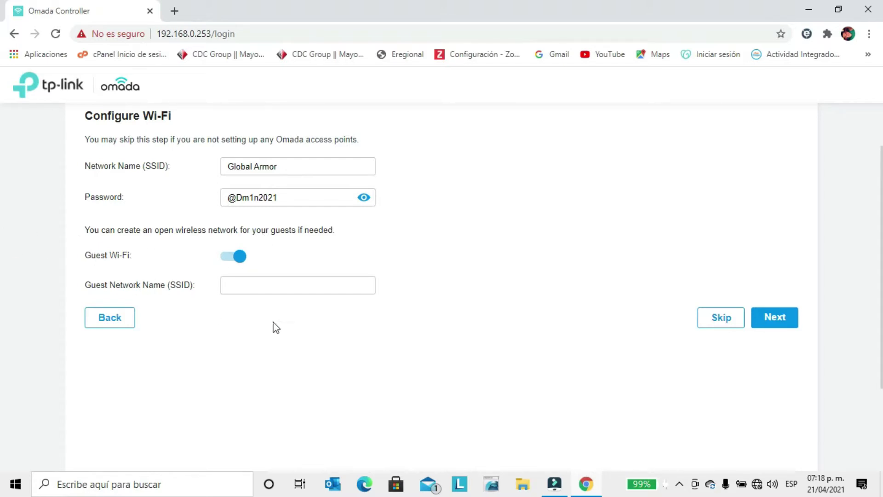
left_click(280, 282)
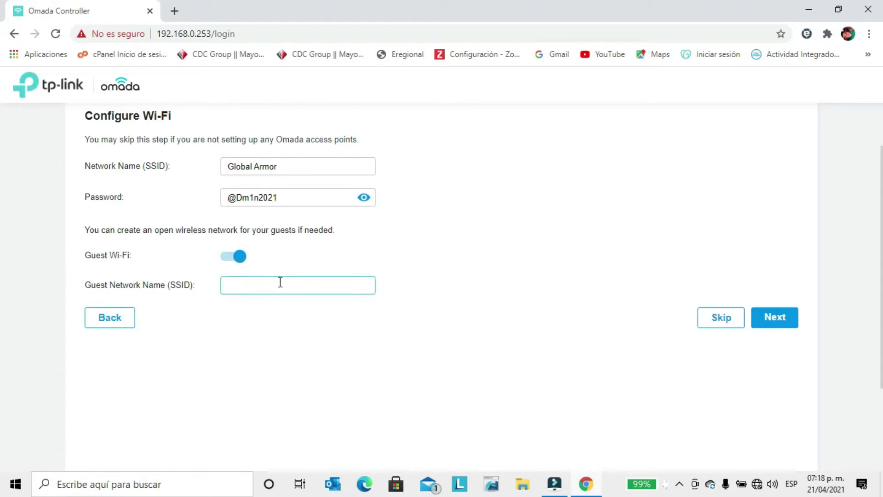
left_click(235, 285)
type("gu")
key("BackSpace")
key("BackSpace")
key("Caps_Lock")
type("G")
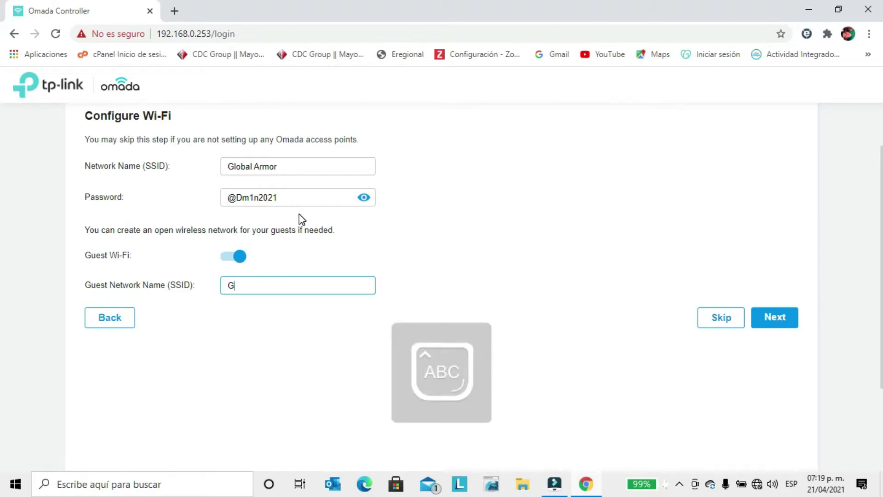
key("Caps_Lock")
type("a")
key("BackSpace")
key("Caps_Lock")
type("A")
key("Caps_Lock")
type("invitados")
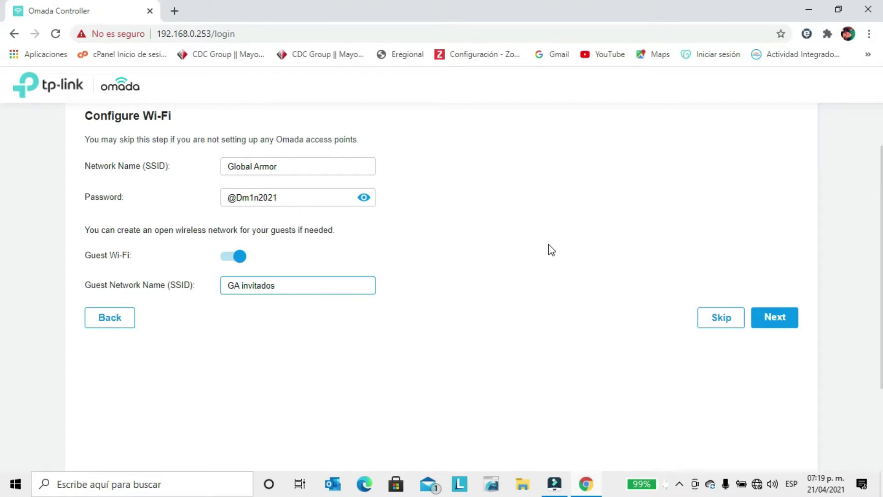
left_click(792, 322)
- Enter the administrator username and password
left_click(296, 230)
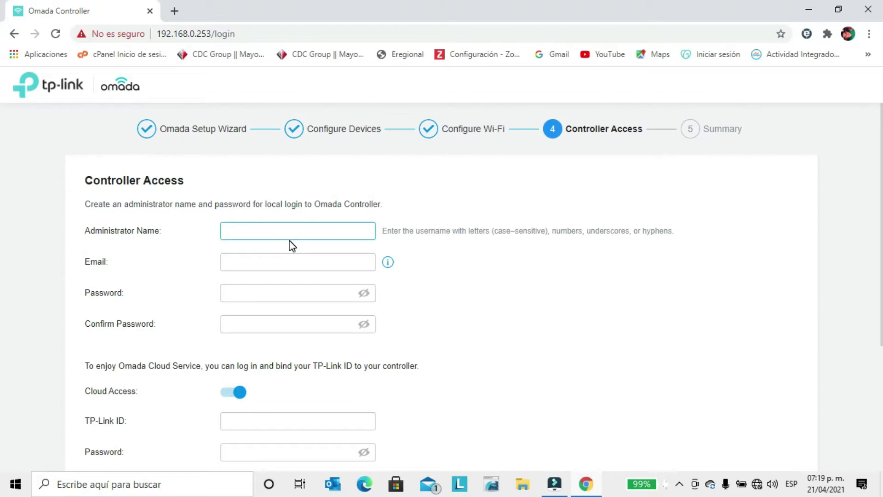
type("globaladm")
left_click(247, 264)
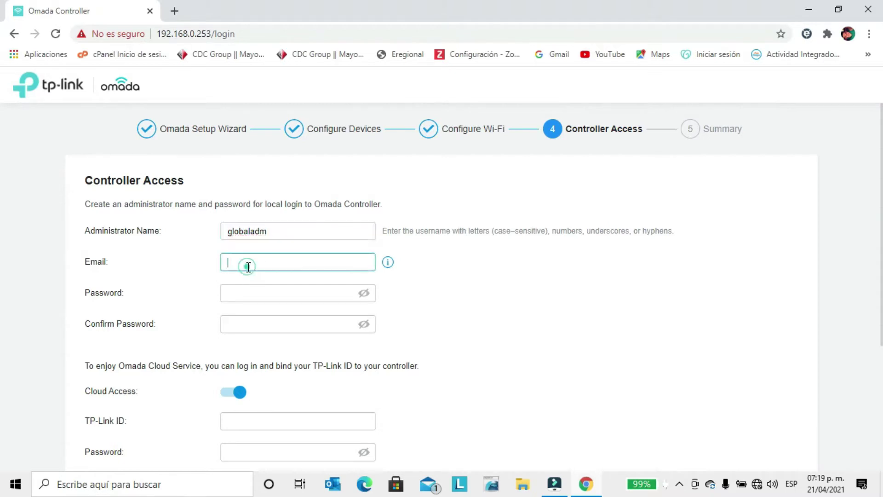
left_click(240, 290)
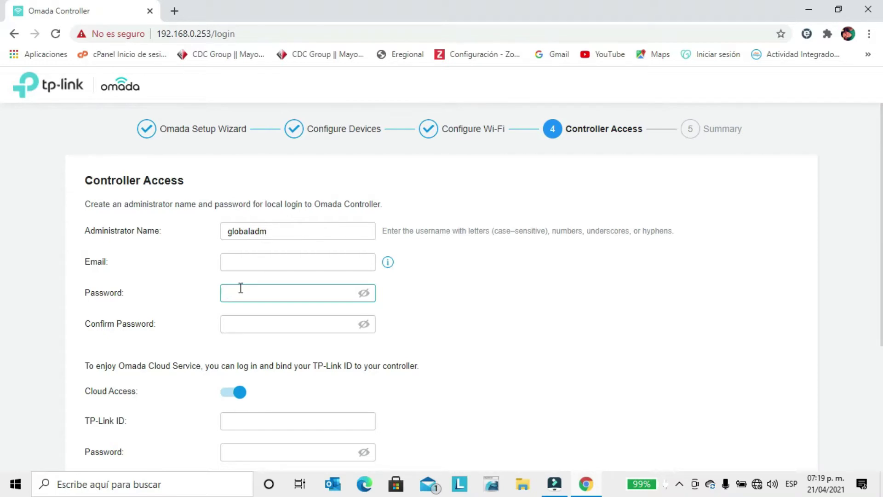
key("Caps_Lock")
type("•")
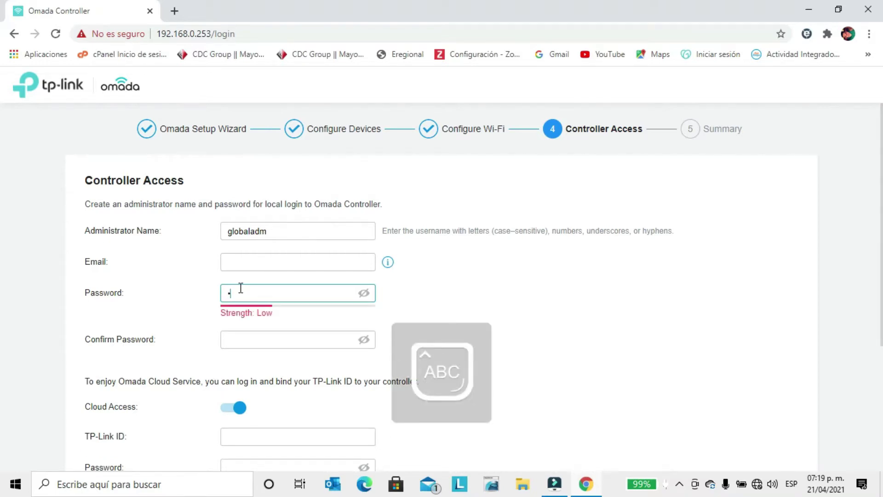
key("Caps_Lock")
type("•••")
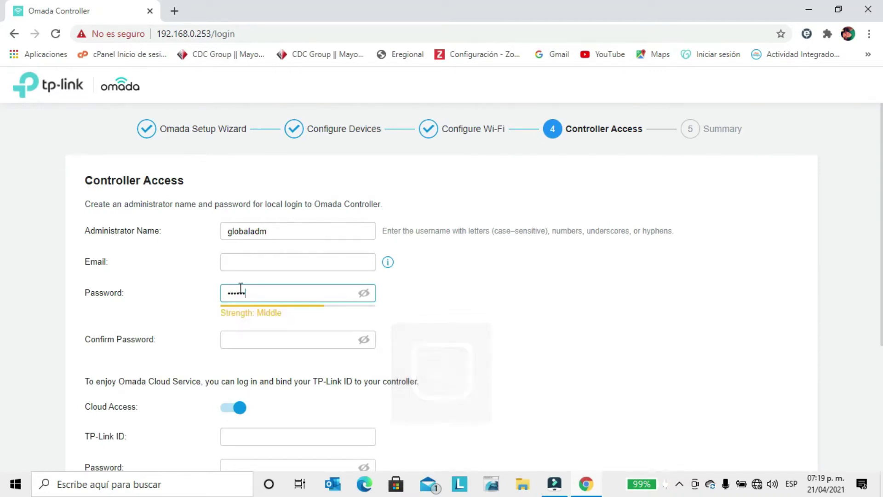
type("••")
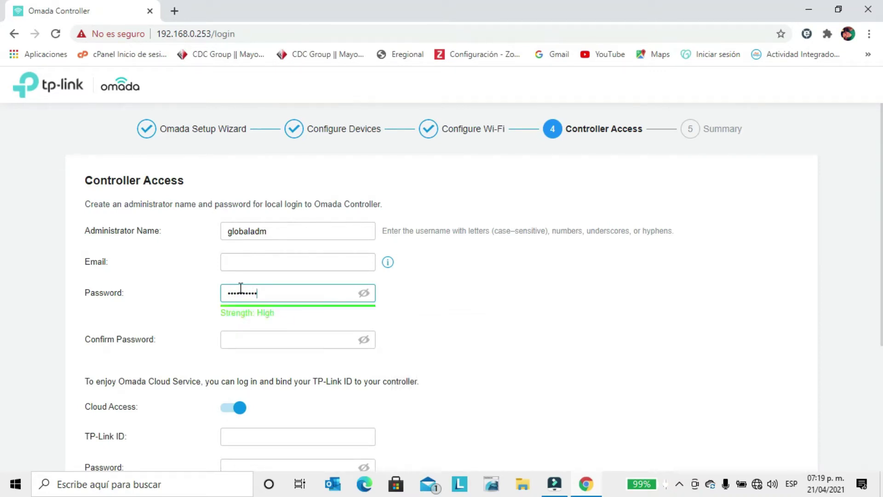
- Confirm the administrator password and reveal both fields to verify they match
left_click(231, 336)
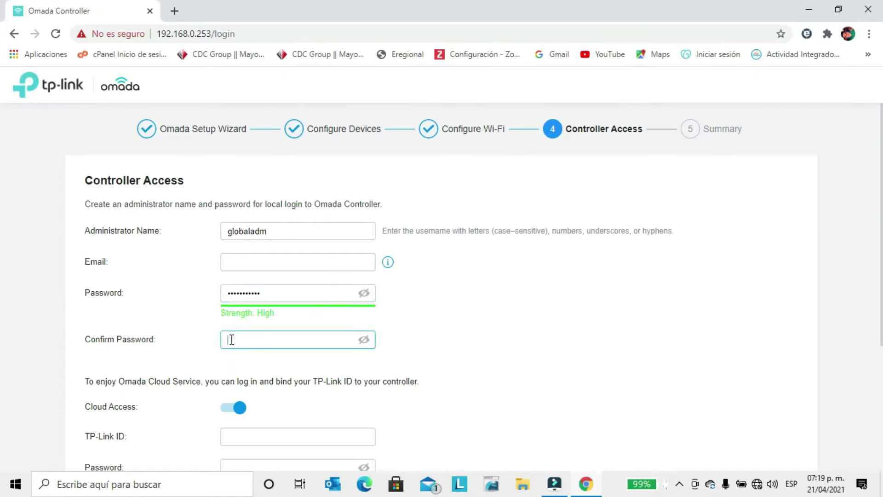
key("Caps_Lock")
type("•")
key("Caps_Lock")
key("BackSpace")
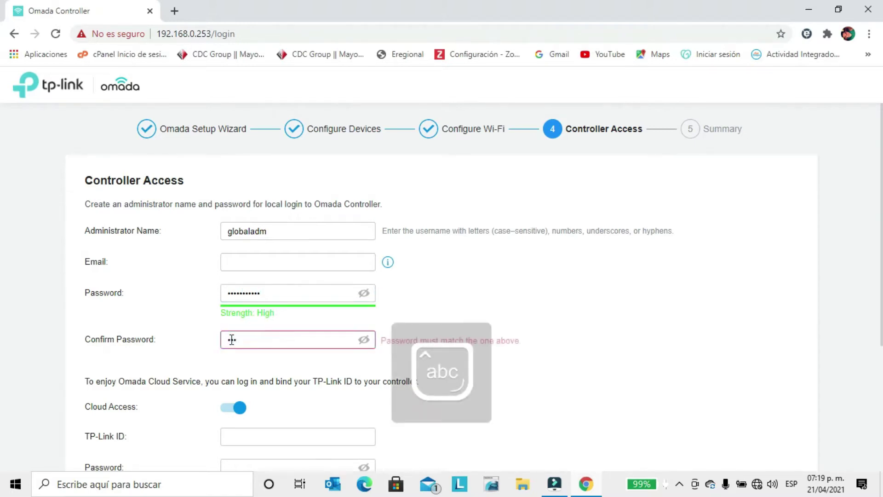
key("Caps_Lock")
key("Caps_Lock")
type("•")
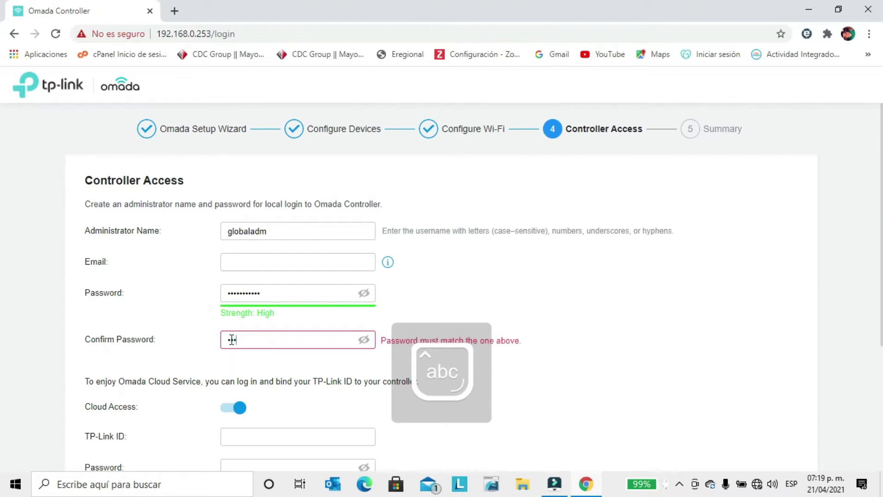
type("••••")
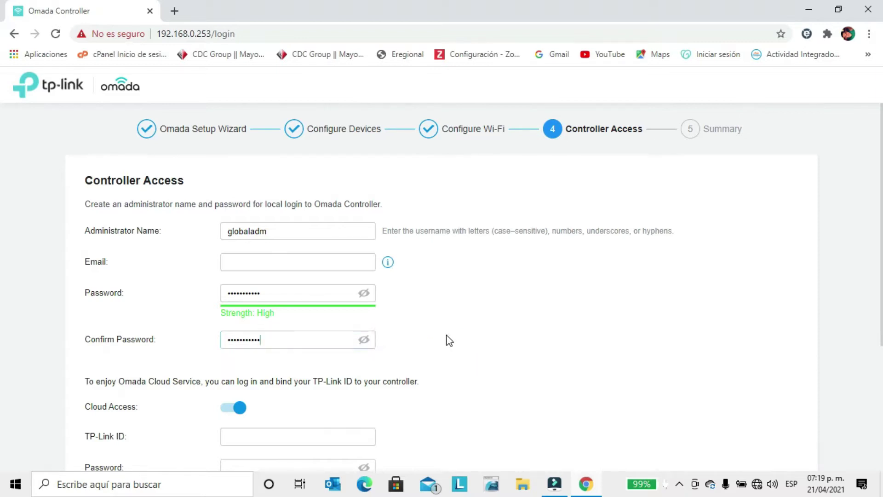
left_click(417, 329)
left_click(364, 297)
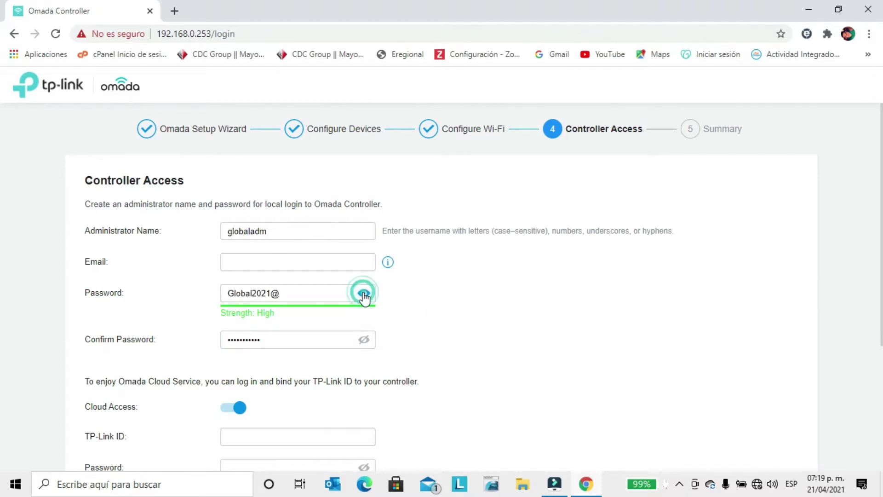
left_click(363, 340)
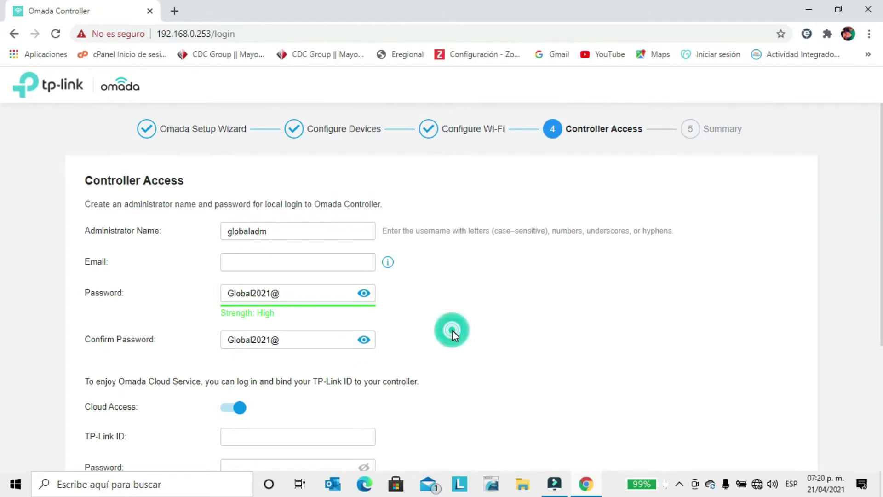
- Scroll down the Controller Access page and continue to the setup summary
scroll(451, 329, "down", 2)
scroll(452, 331, "down", 3)
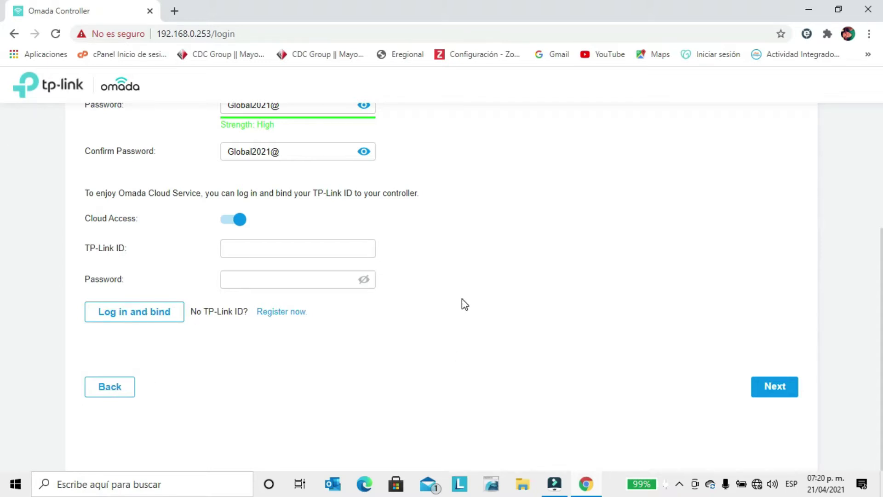
scroll(717, 363, "up", 1)
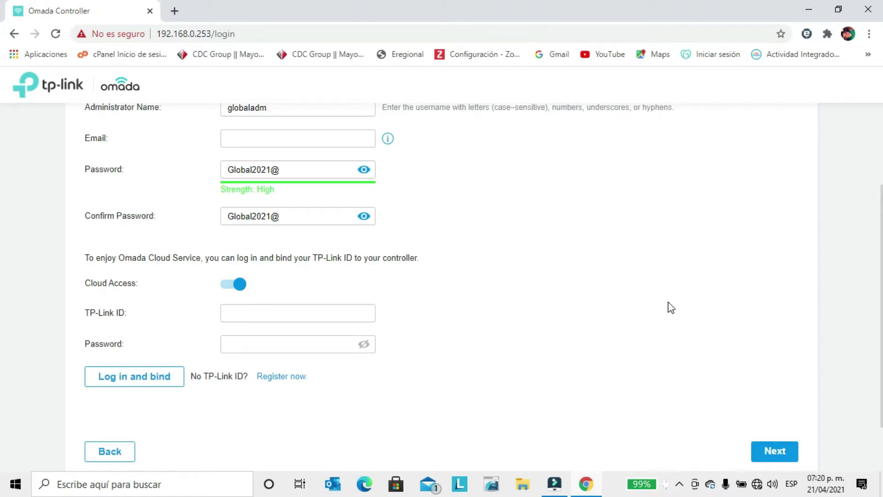
scroll(668, 305, "down", 1)
left_click(783, 394)
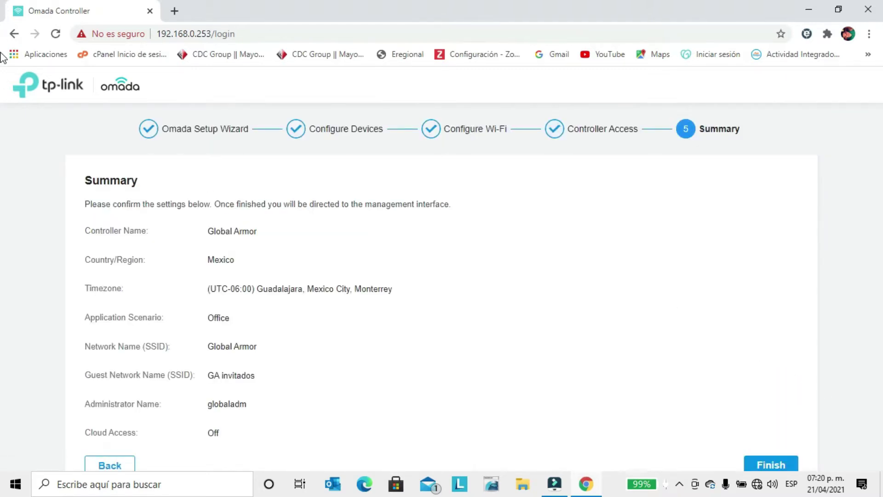
- Review the summary listing Global Armor and GA invitados, then finish the wizard
scroll(226, 262, "down", 1)
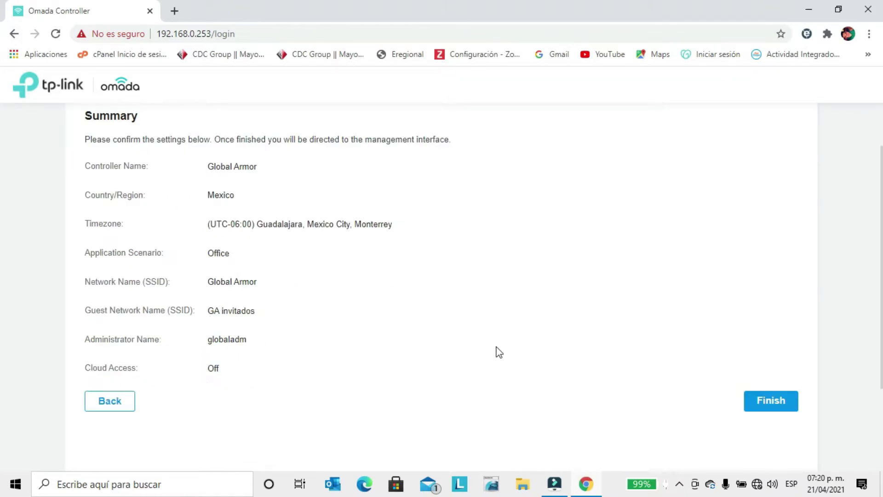
scroll(515, 354, "down", 2)
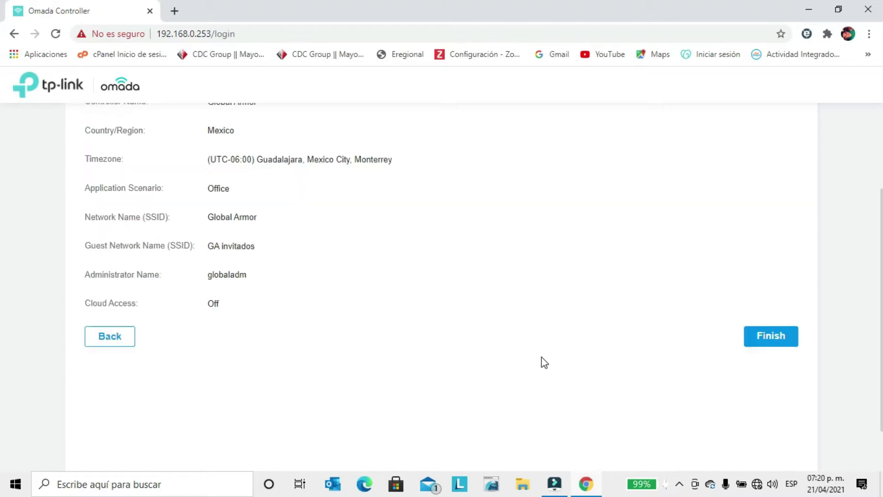
left_click(761, 336)
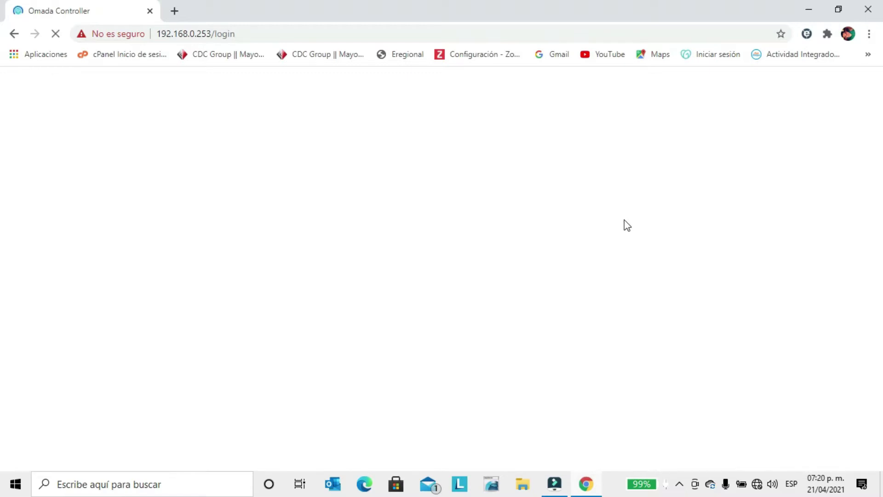
- Log in with the new administrator username and password, checking the password first
left_click(391, 178)
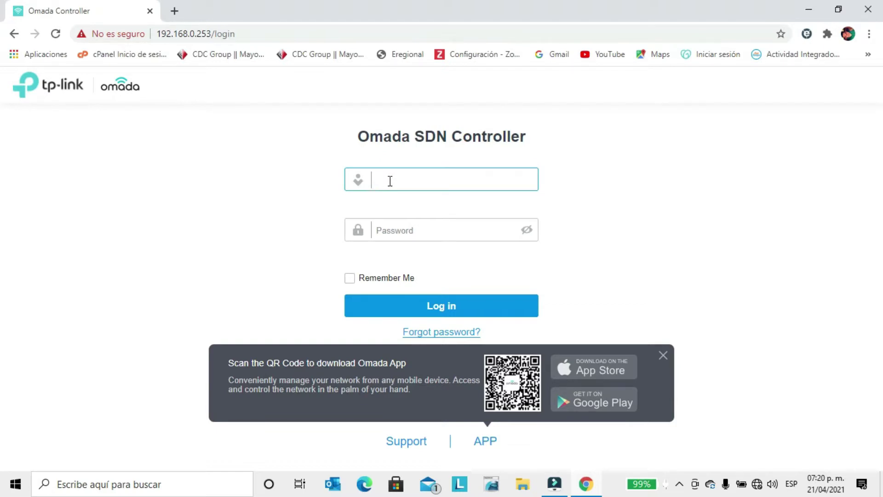
type("globaladm")
left_click(427, 232)
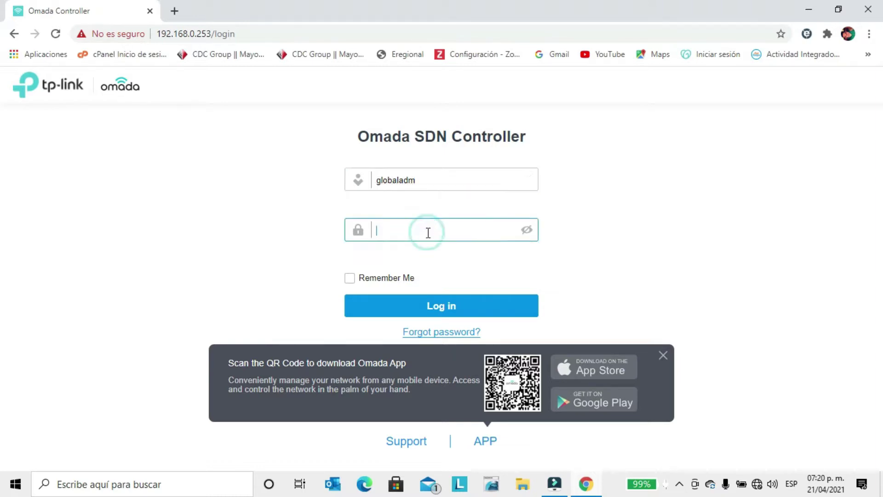
key("Caps_Lock")
key("Caps_Lock")
type("••")
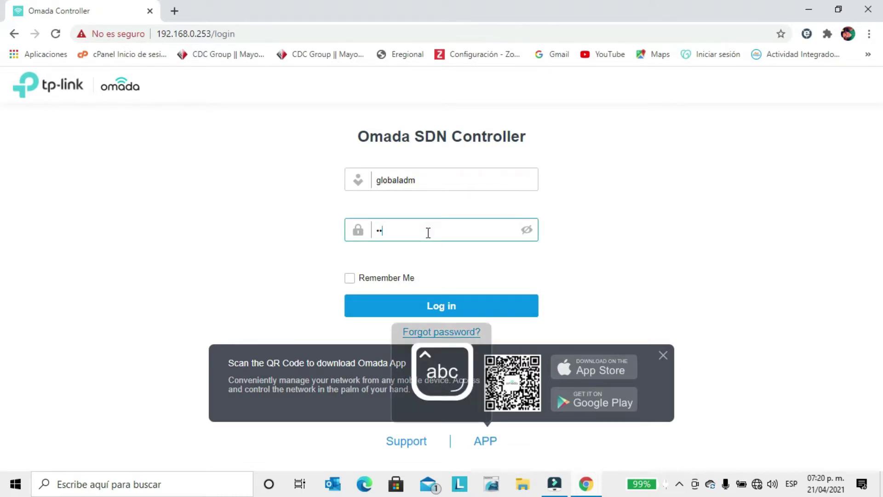
type("•••••••")
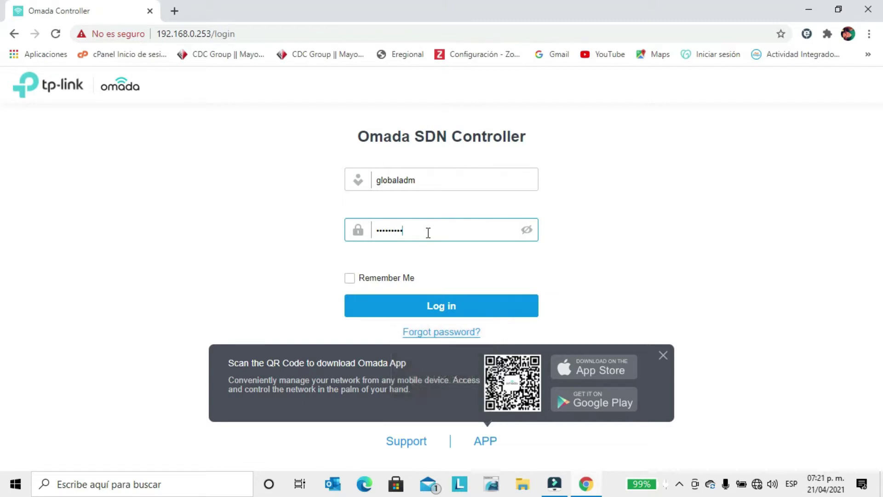
type("•")
left_click(530, 233)
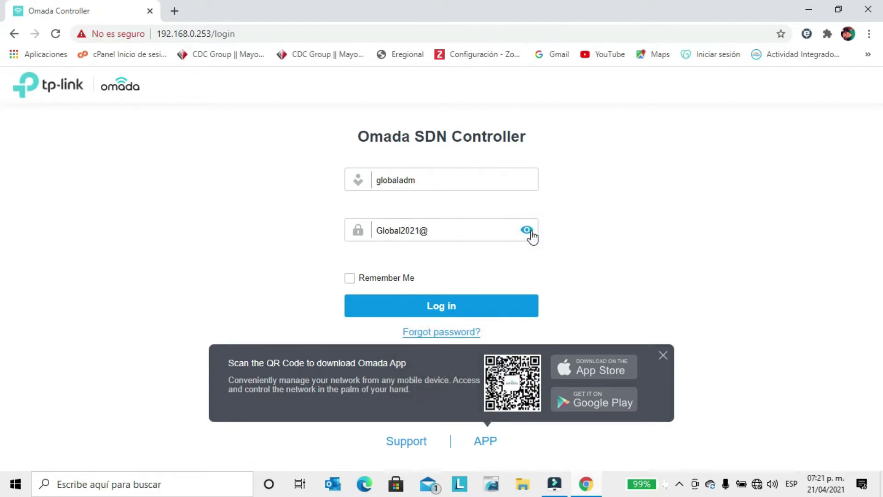
left_click(512, 309)
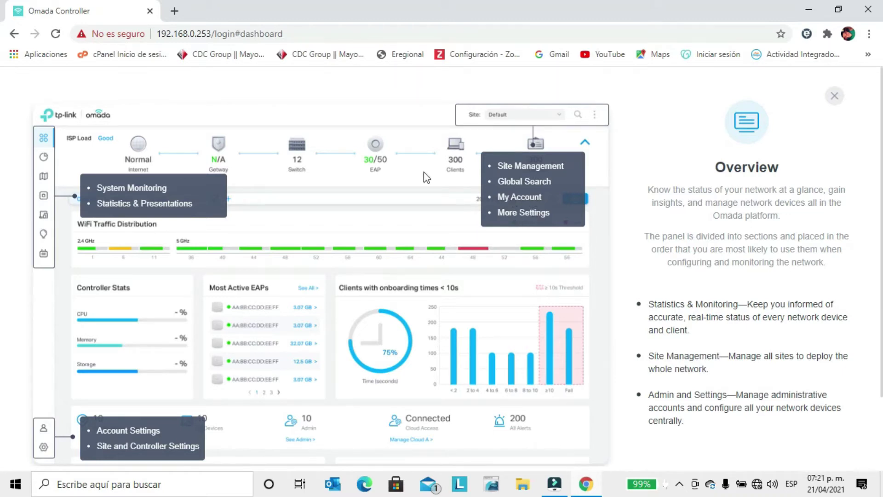
- Close the Overview tour and scroll the dashboard showing 0 devices and 1 admin
scroll(423, 283, "down", 2)
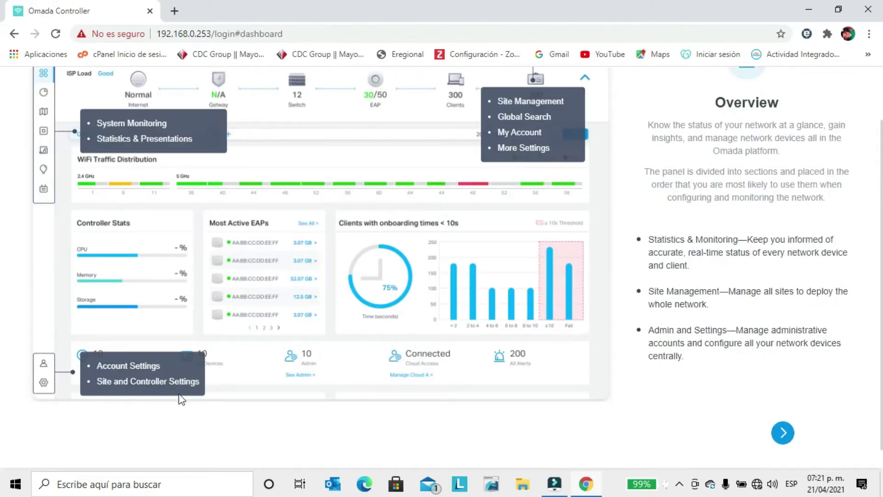
scroll(310, 377, "up", 2)
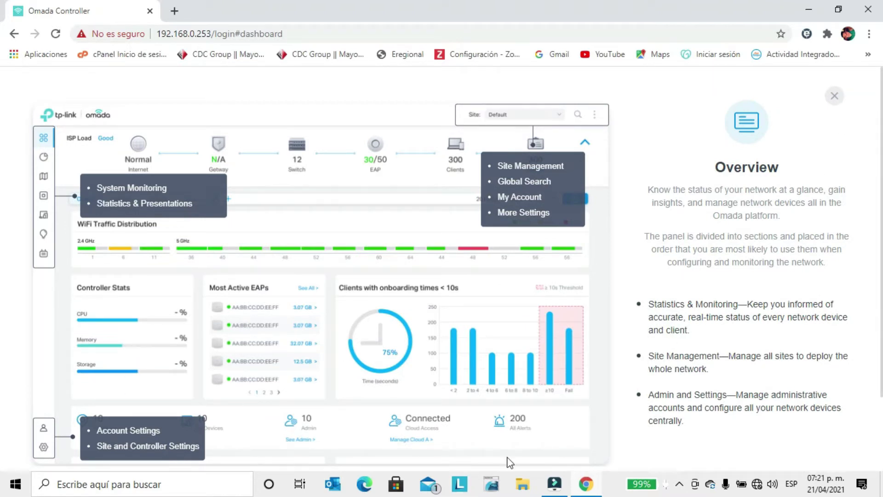
left_click(833, 98)
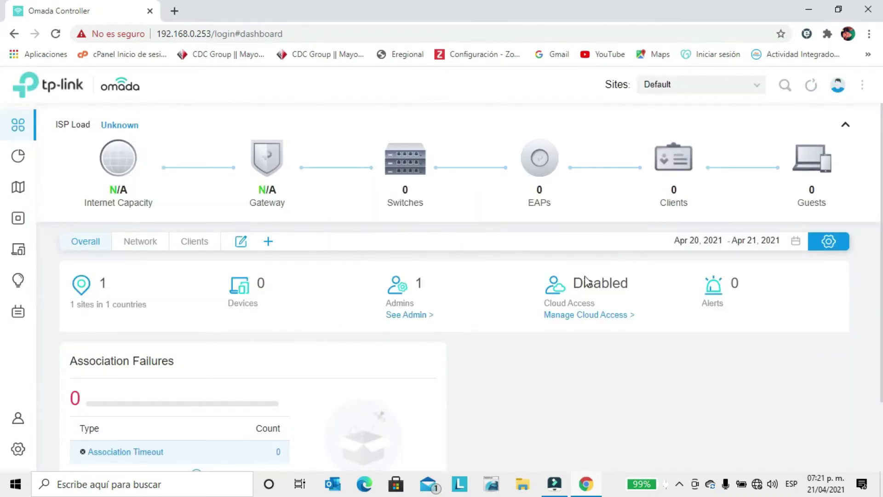
scroll(589, 300, "down", 2)
scroll(589, 300, "up", 2)
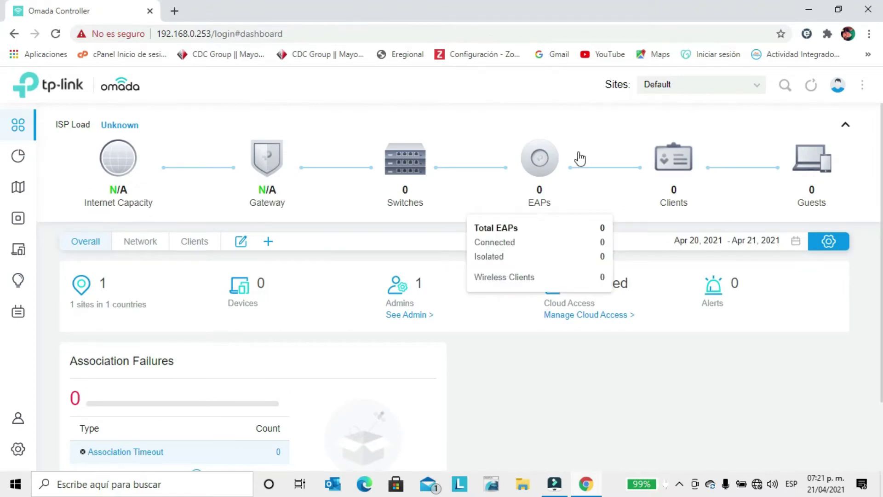
scroll(761, 156, "down", 2)
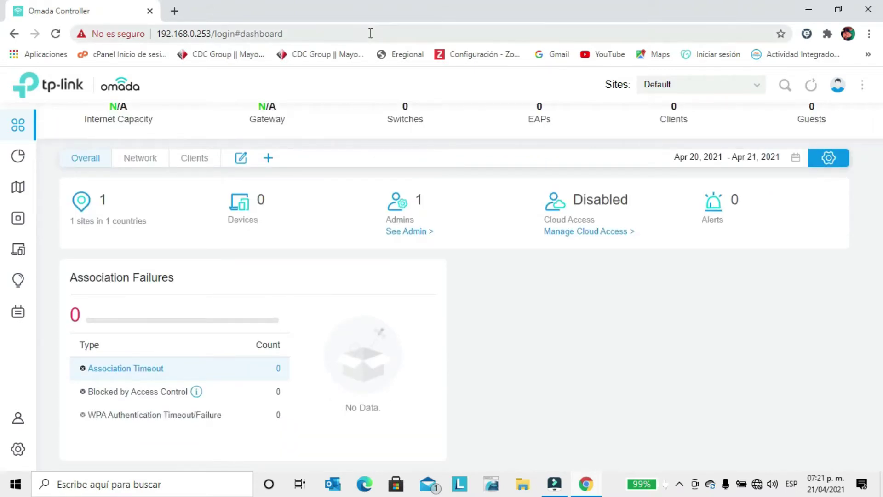
scroll(364, 243, "up", 2)
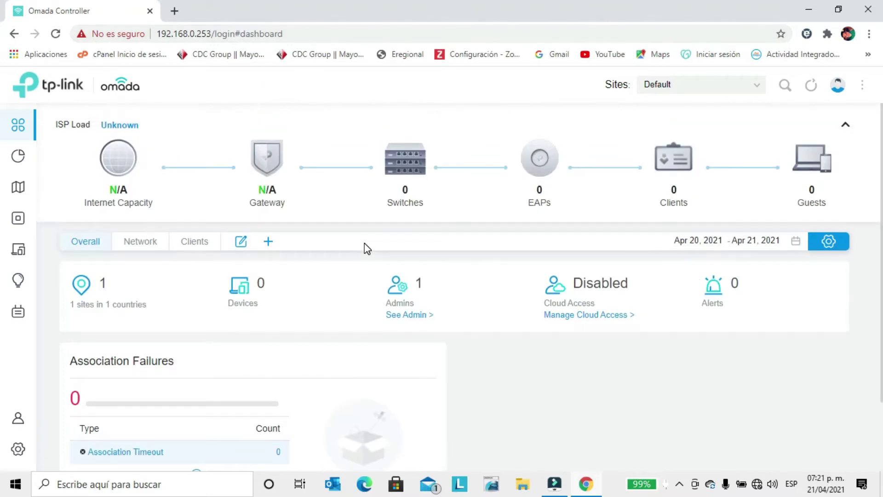
scroll(364, 243, "down", 2)
mouse_move(14, 448)
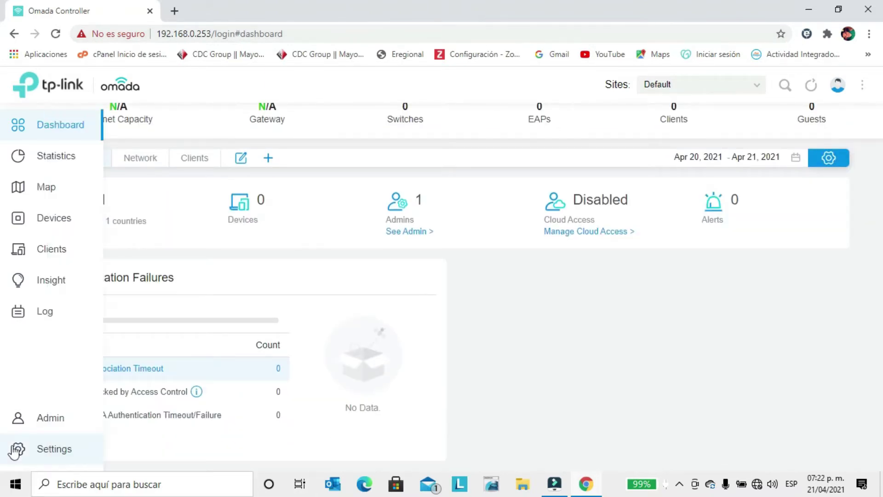
- Open the Cloud Access settings, showing cloud access disabled and no Owner ID configured
left_click(54, 450)
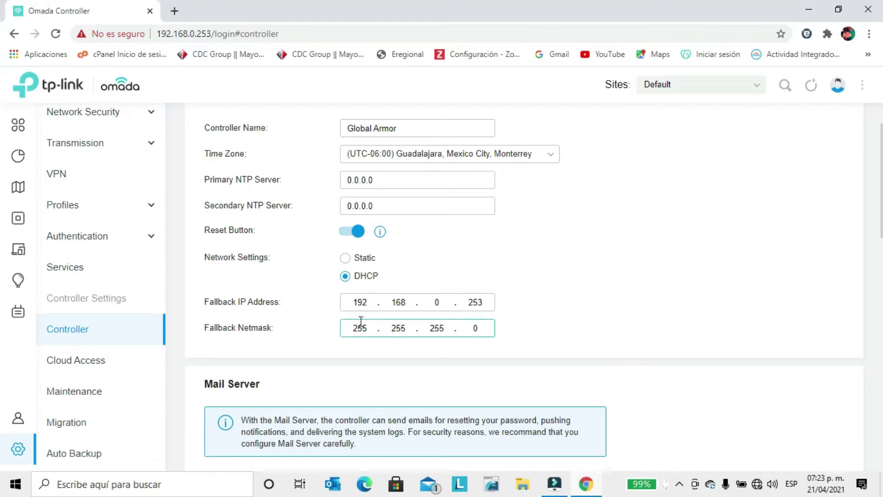
scroll(388, 293, "down", 1)
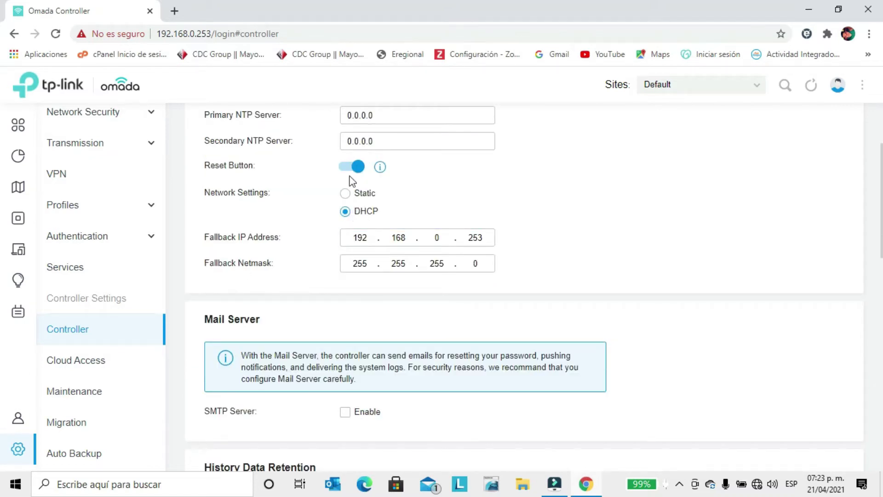
scroll(286, 330, "down", 4)
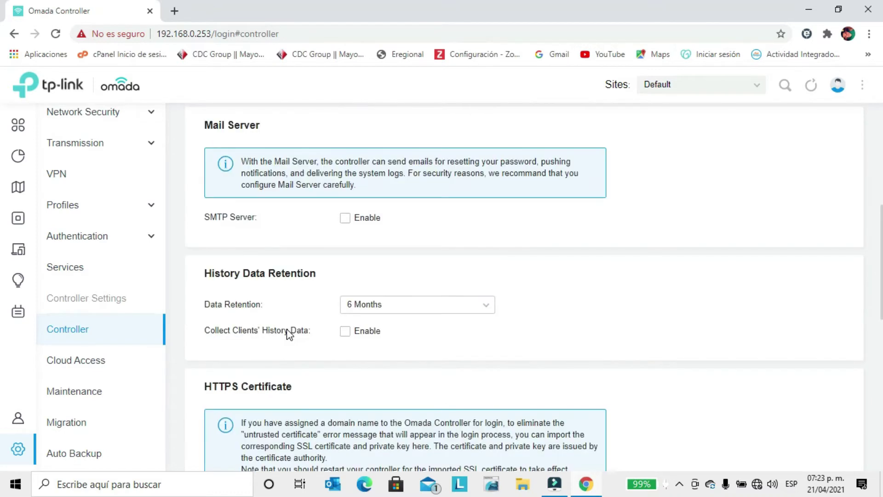
scroll(82, 339, "up", 1)
scroll(83, 339, "down", 1)
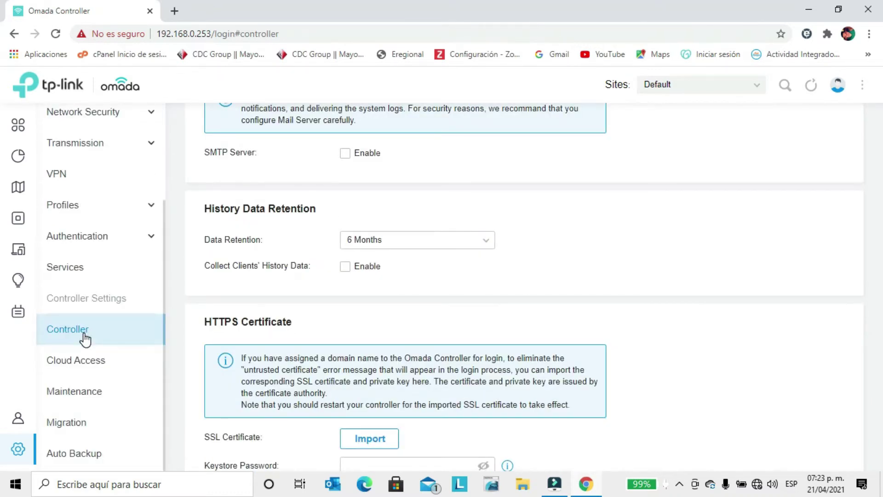
left_click(78, 364)
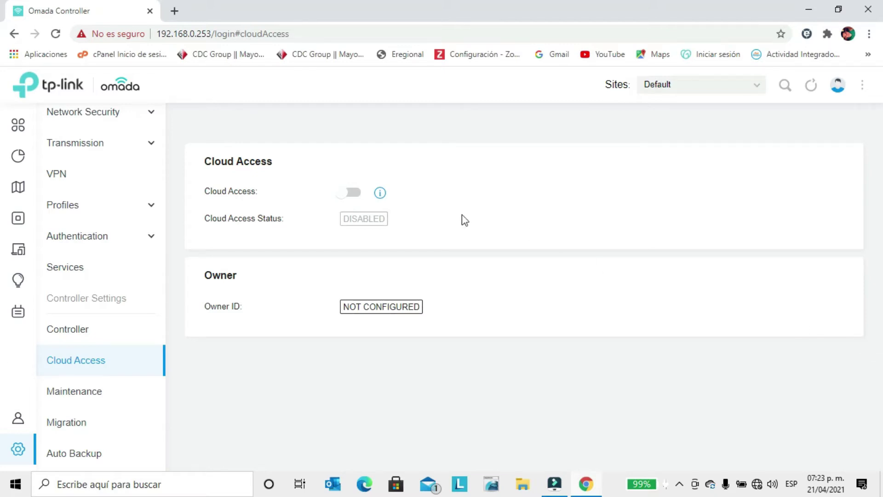
scroll(87, 213, "up", 3)
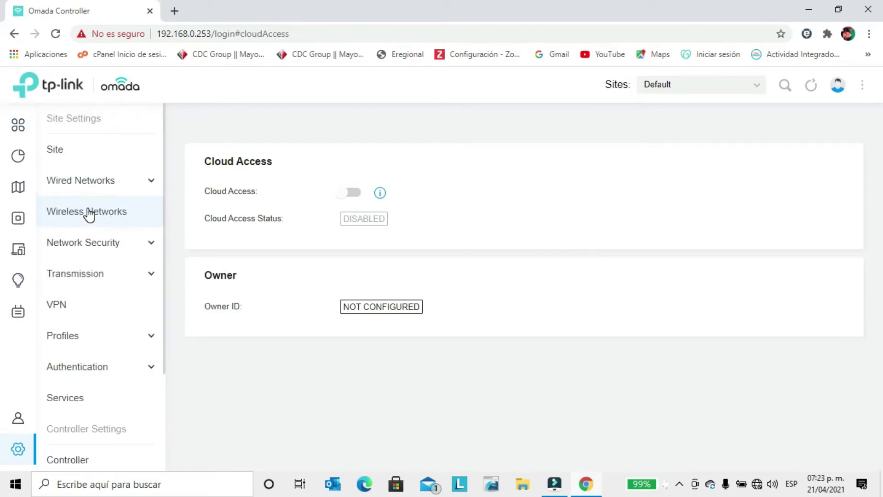
- Return to the dashboard and scroll it to confirm 0 EAPs and 0 devices
mouse_move(4, 154)
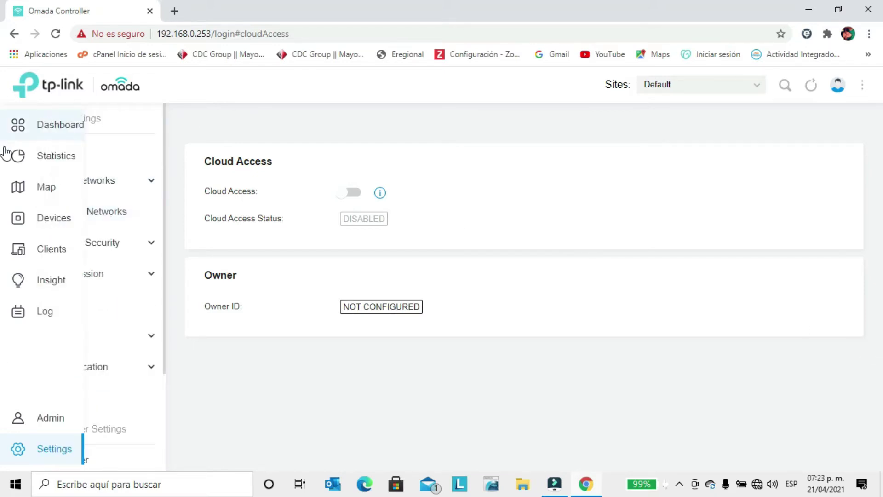
left_click(59, 128)
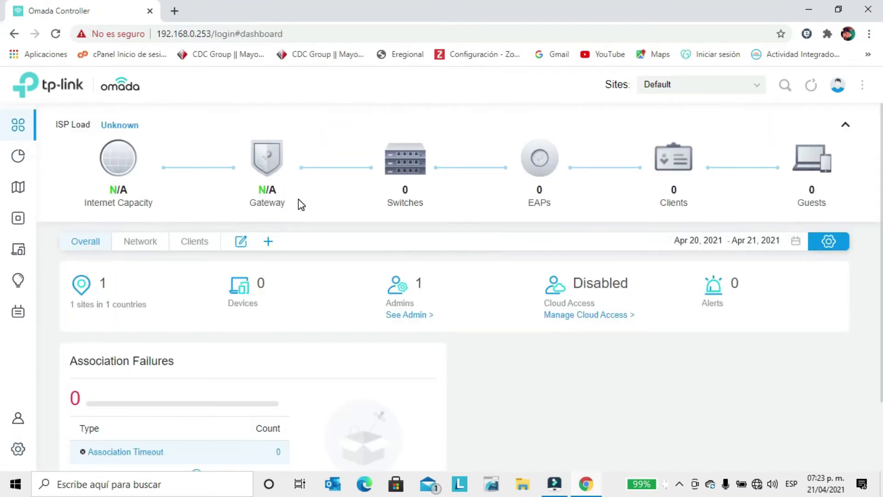
scroll(299, 203, "down", 2)
scroll(299, 203, "up", 2)
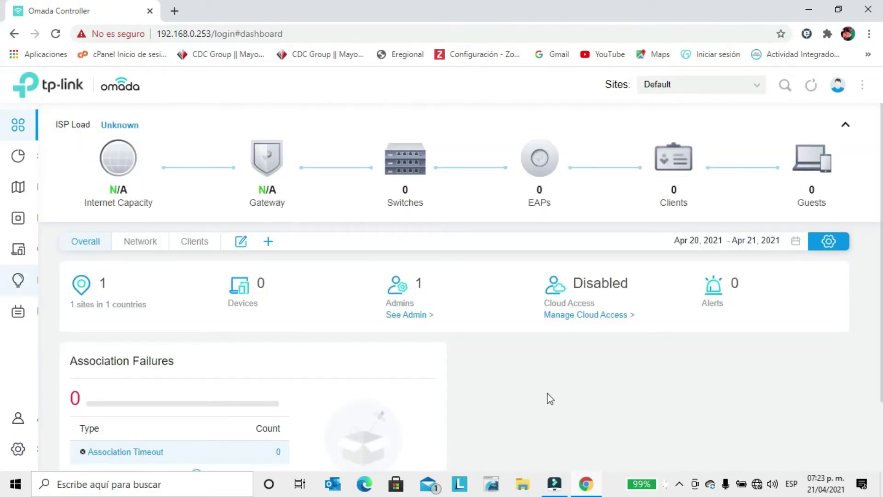
scroll(681, 358, "down", 2)
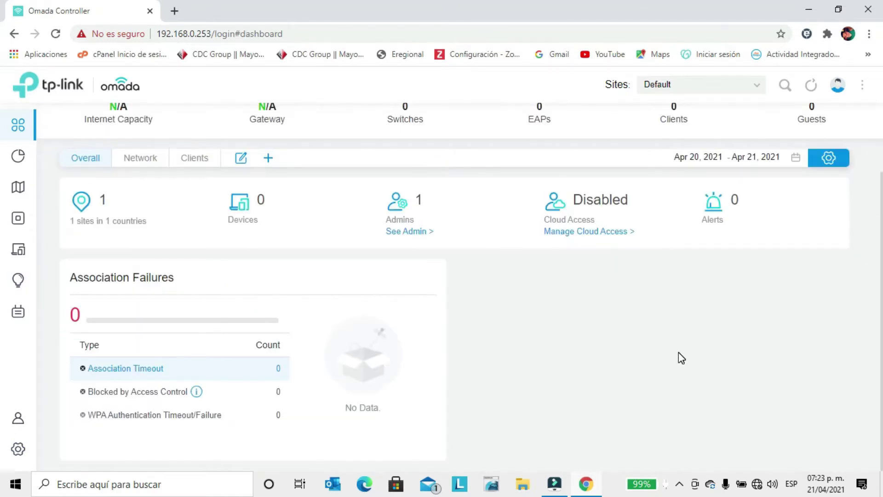
scroll(679, 354, "up", 2)
scroll(679, 355, "down", 1)
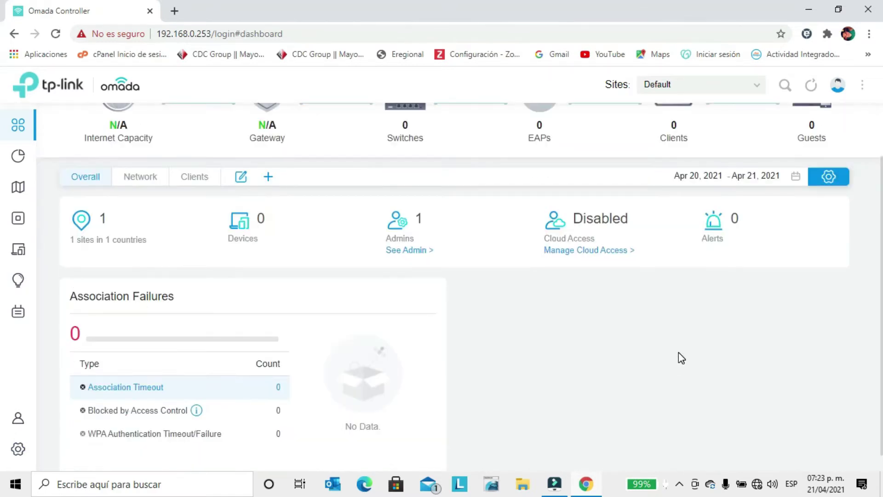
scroll(679, 354, "up", 2)
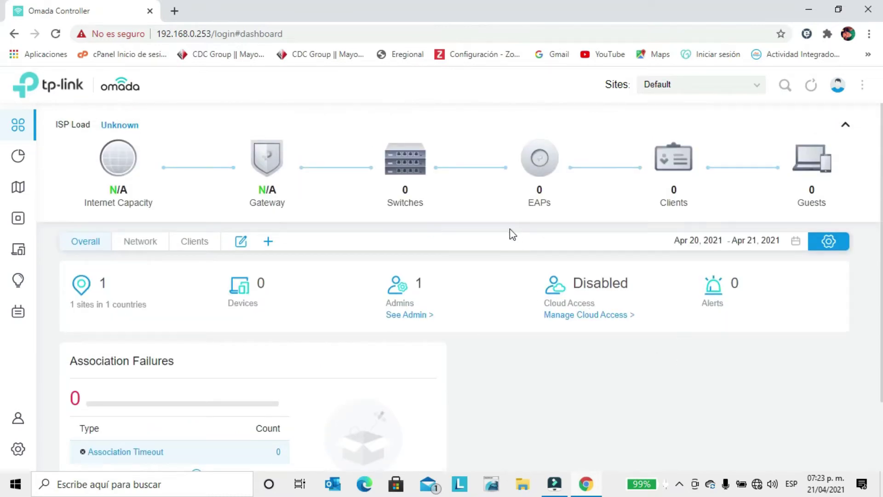
mouse_move(543, 176)
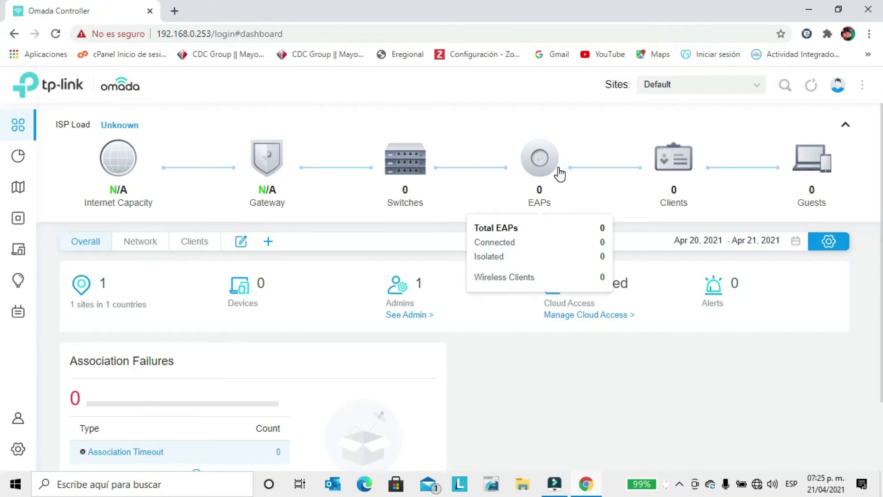
- Load the access point address 192.168.0.254 in a new Chrome tab
left_click(175, 10)
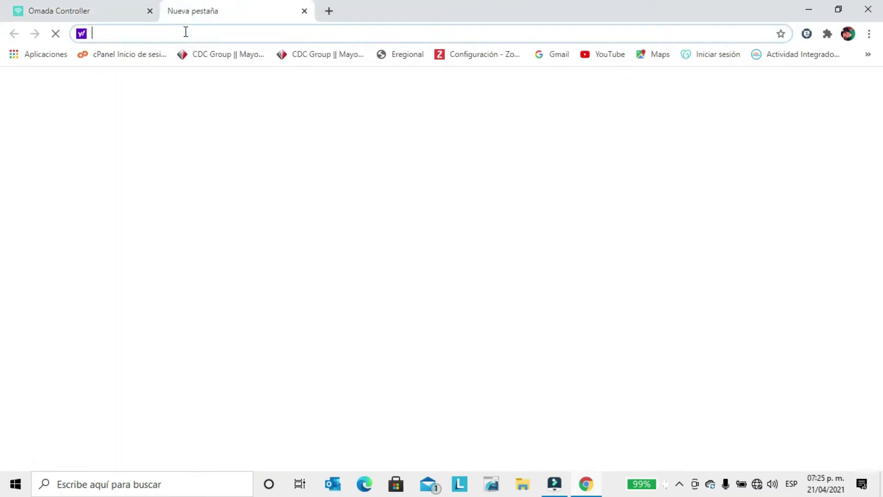
type("192")
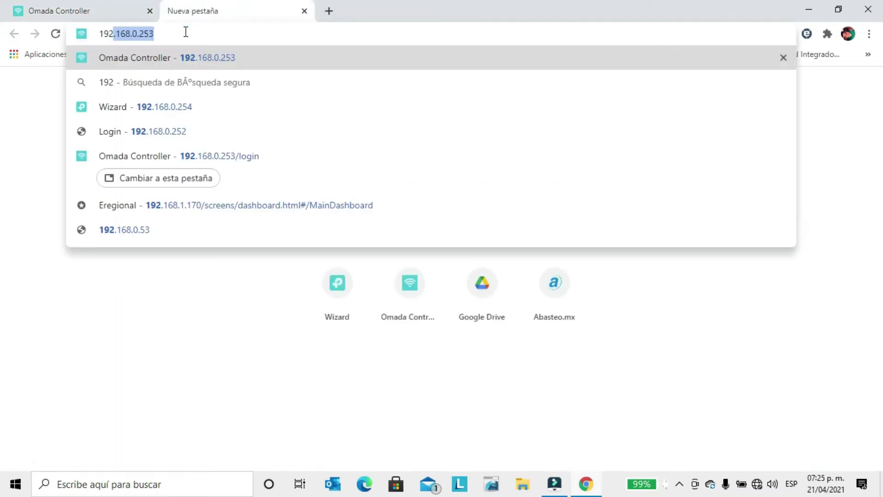
type(".168")
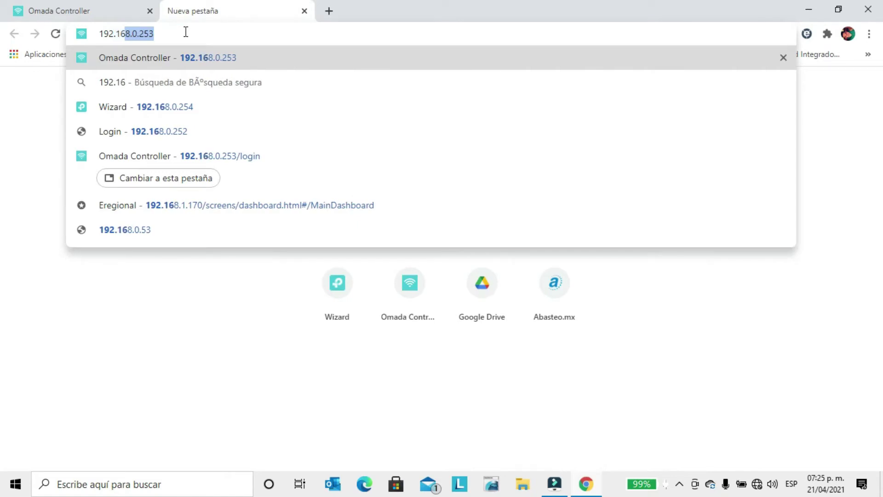
type(".0.")
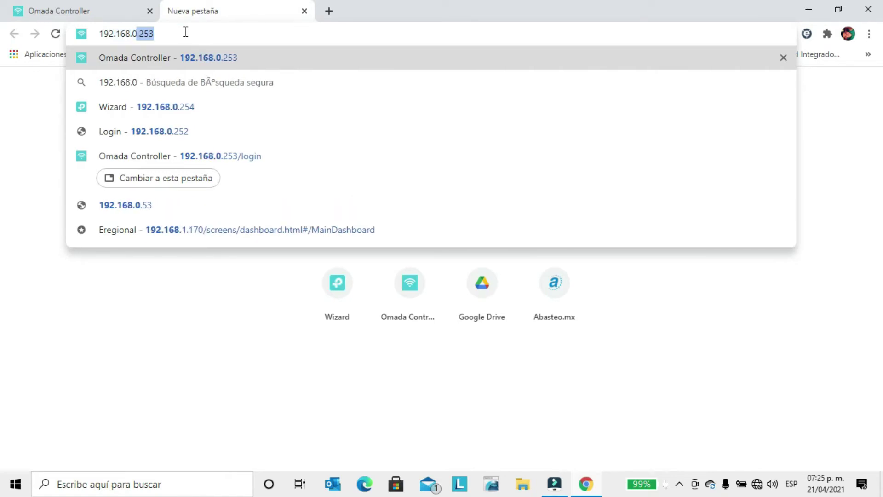
type("254")
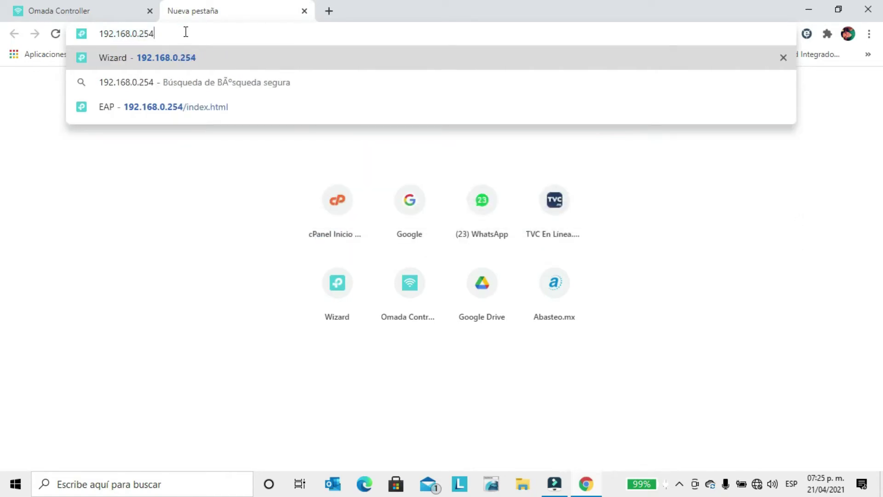
key("Return")
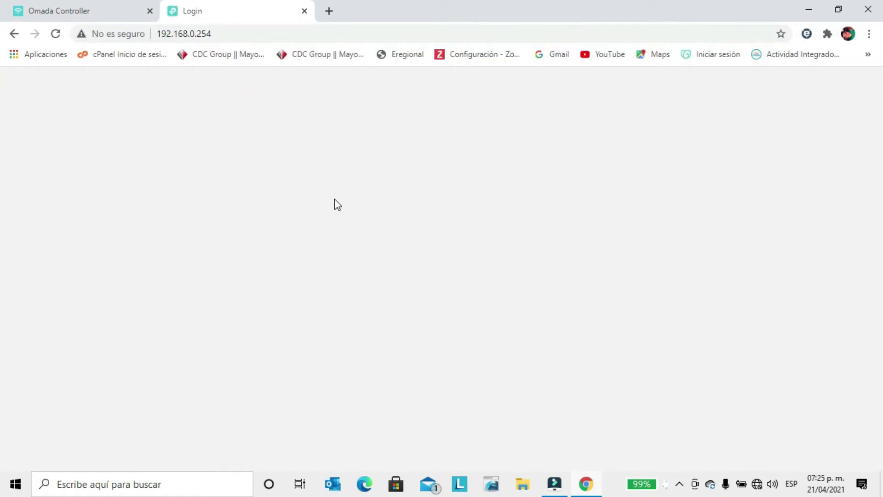
- Sign in to the EAP225 web interface with the admin username and its password
type("admin")
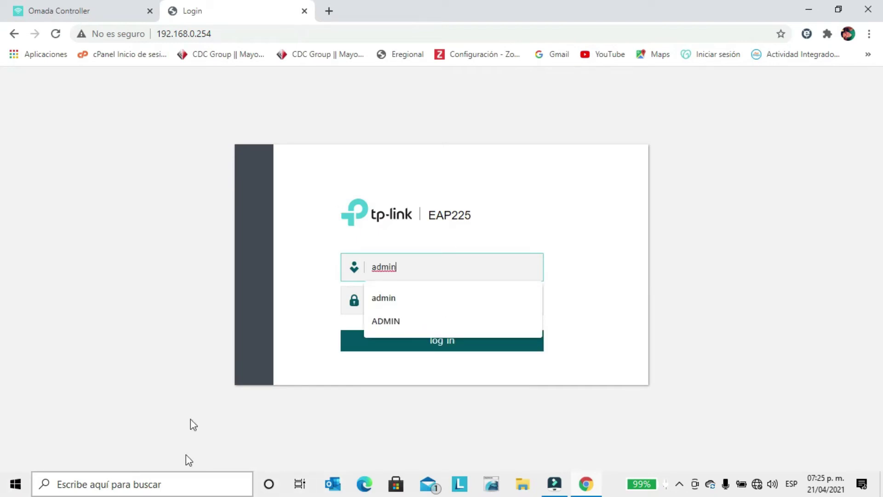
left_click(370, 304)
left_click(368, 301)
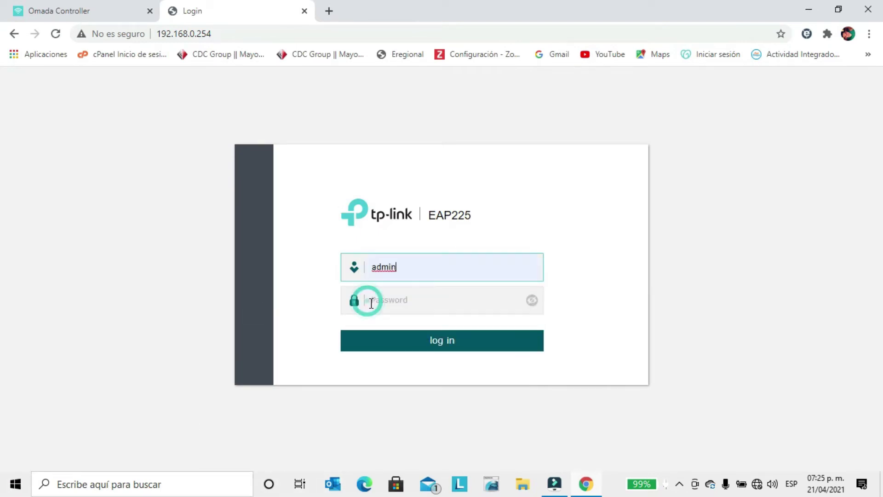
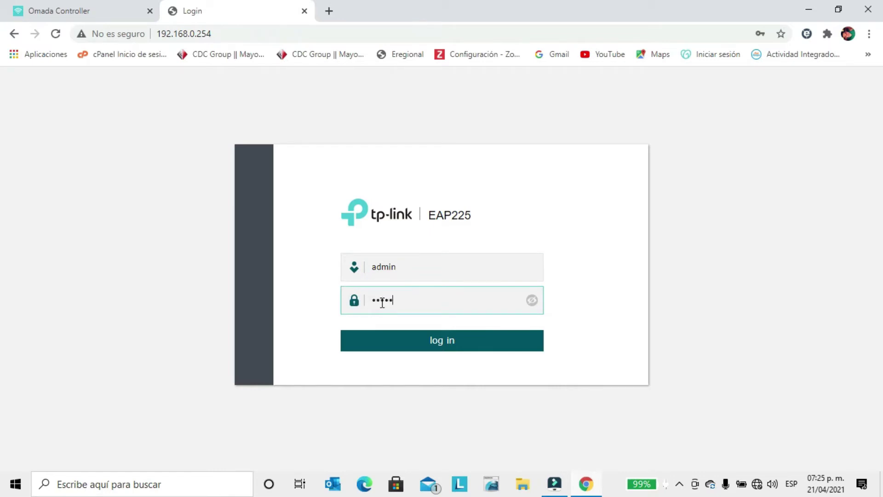
key("Return")
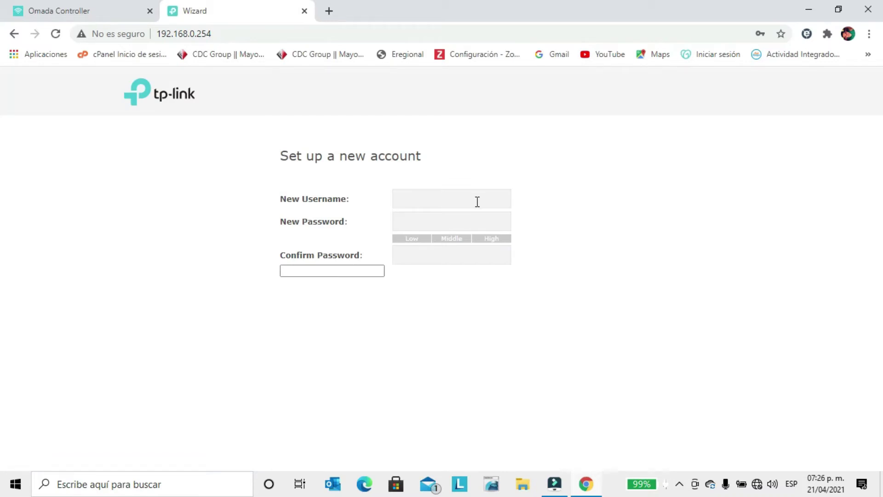
- Create the access point's new account, picking a saved username and setting and confirming a password
left_click(445, 198)
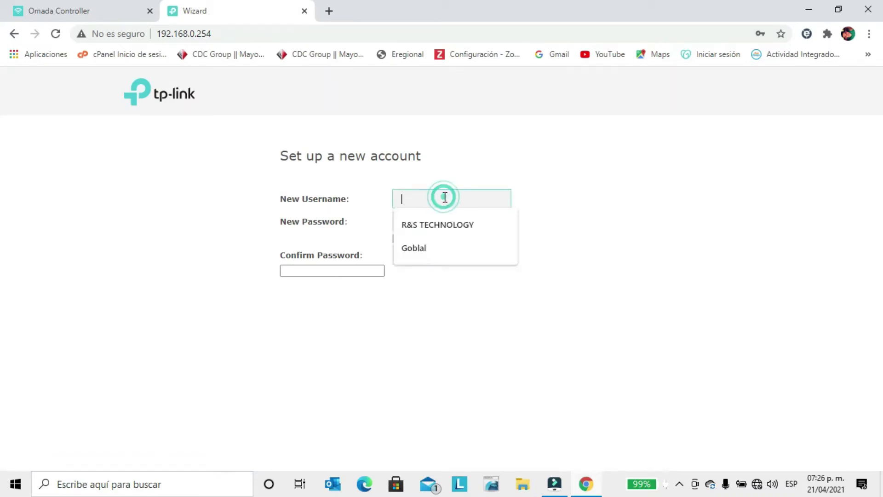
left_click(453, 230)
left_click(479, 224)
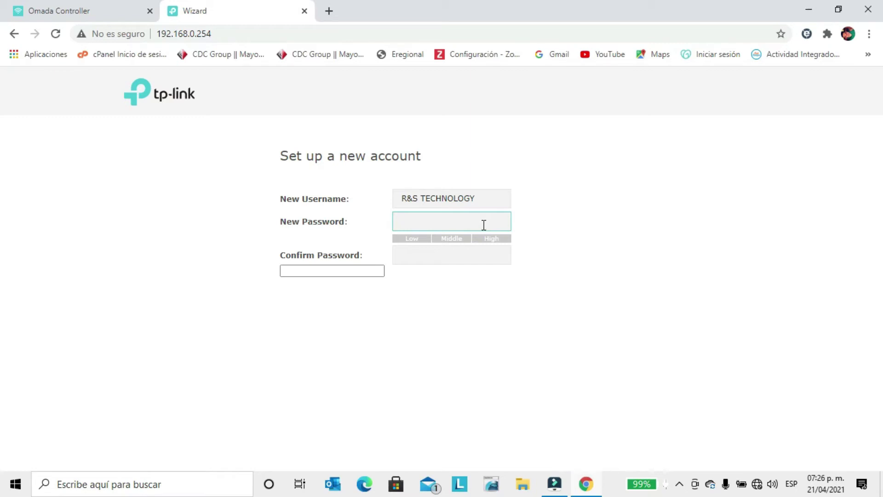
left_click(487, 201)
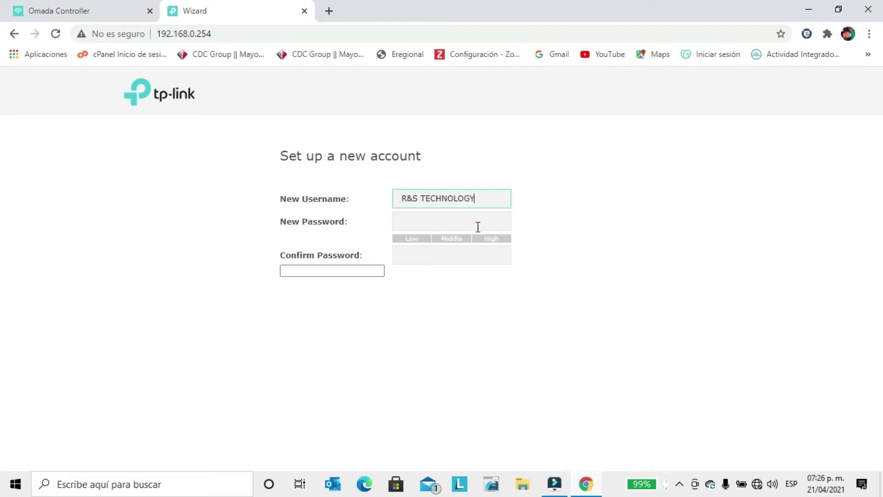
left_click(479, 225)
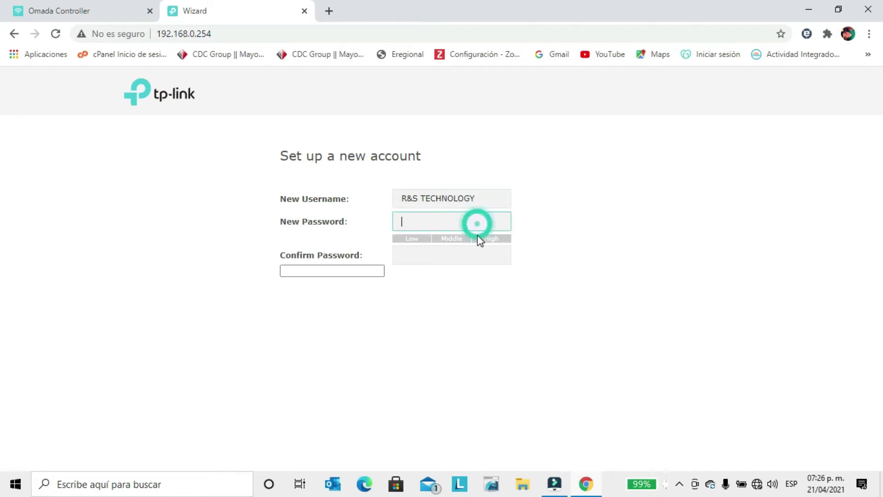
left_click(482, 198)
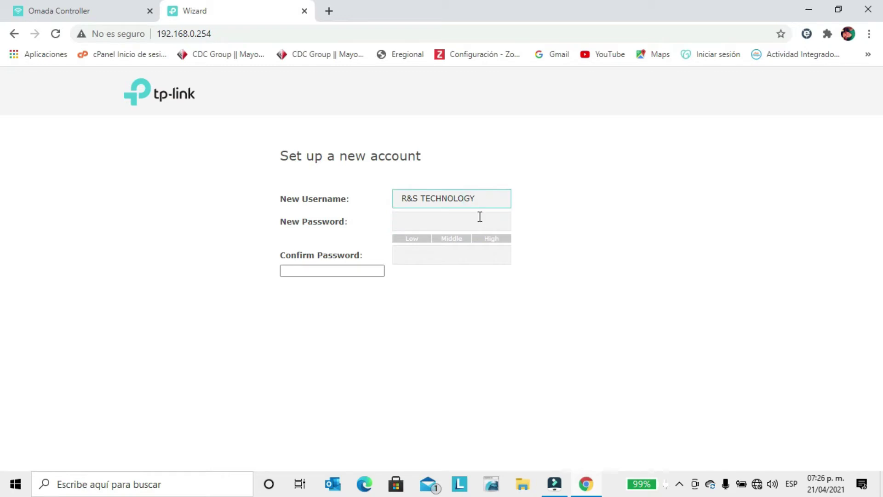
left_click(483, 218)
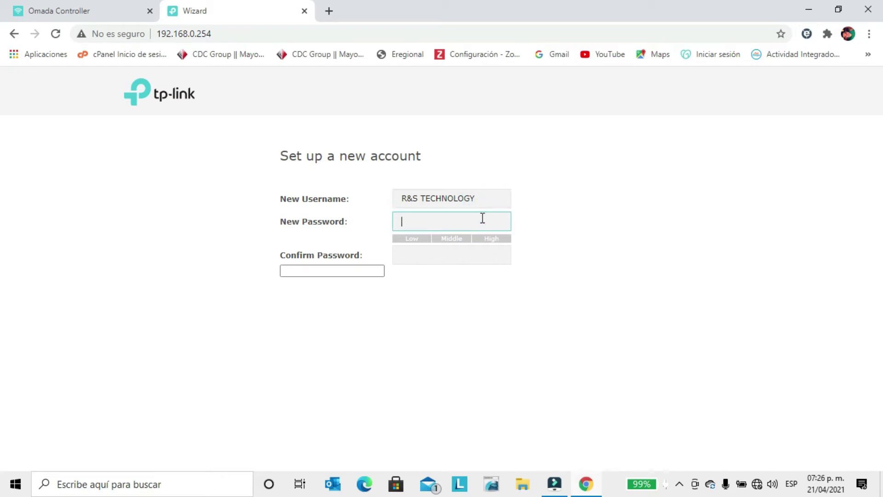
type("•••")
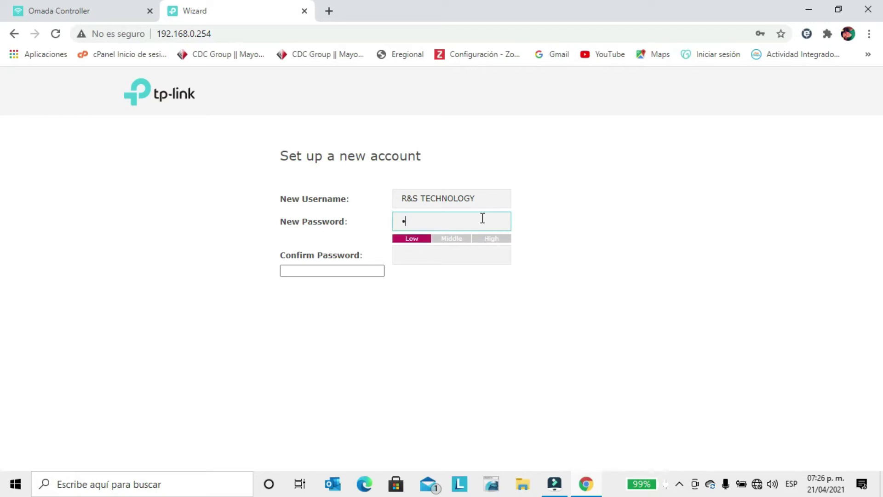
key("BackSpace")
key("BackSpace")
key("BackSpace")
key("BackSpace")
type("•")
left_click(365, 270)
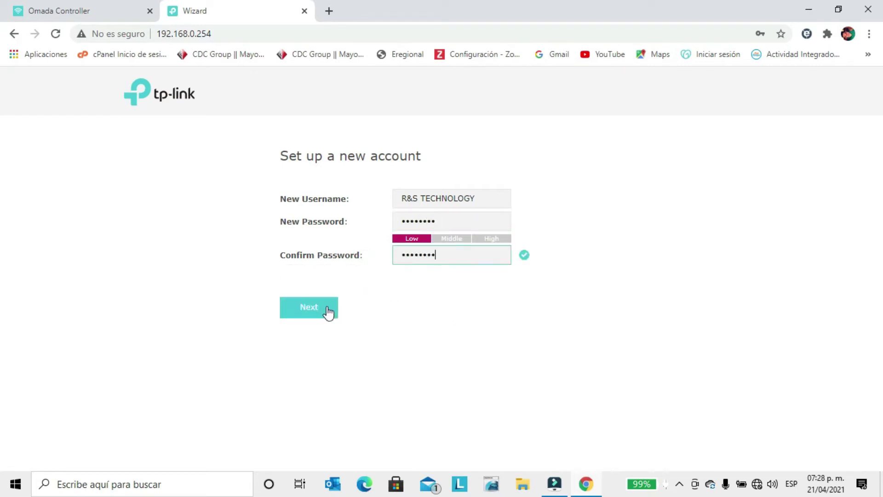
left_click(328, 308)
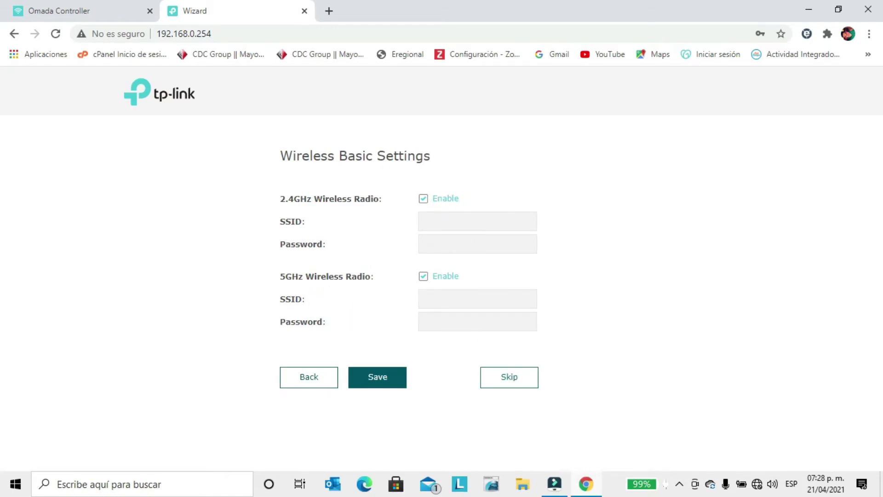
- Skip wireless setup, keeping the default SSIDs, confirm the new network connection, and finish the wizard
left_click(508, 383)
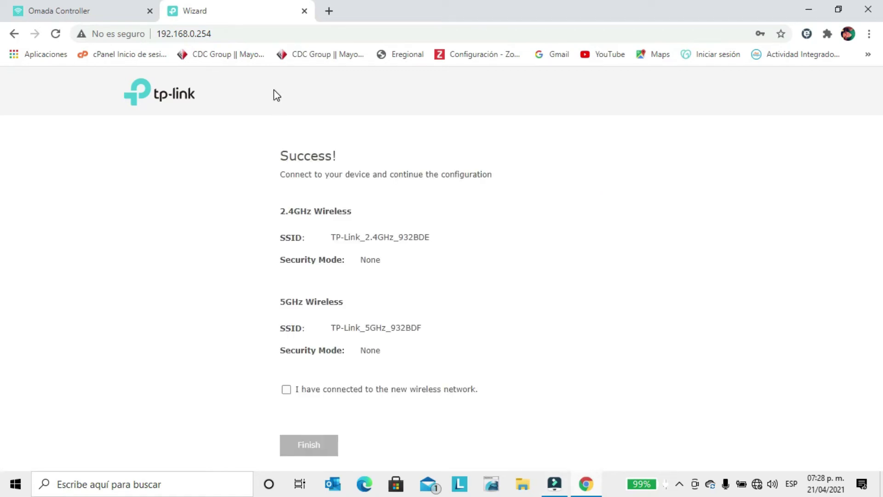
left_click(287, 389)
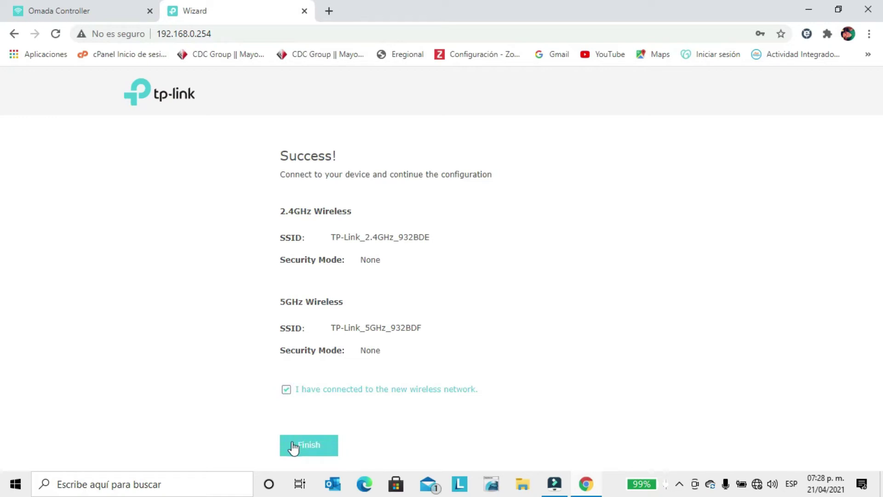
left_click(293, 446)
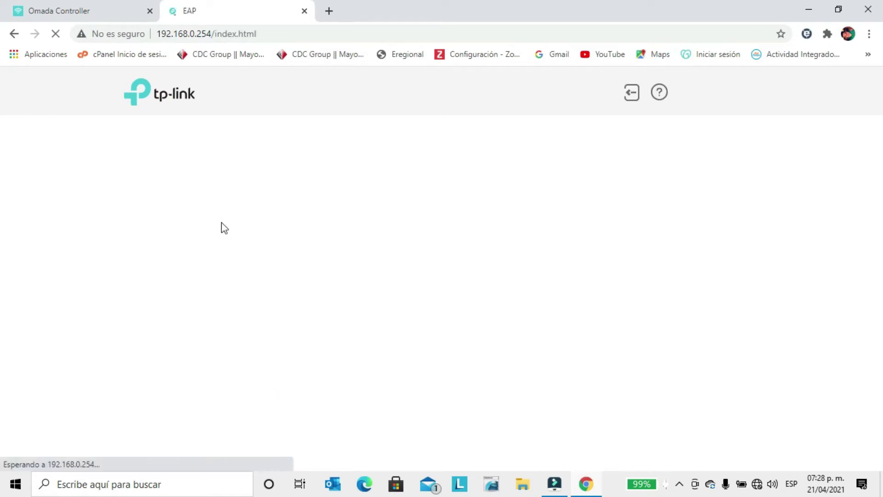
- Under Management > Network, change the DHCP Fallback IP to 192.168.0.250
scroll(315, 209, "down", 1)
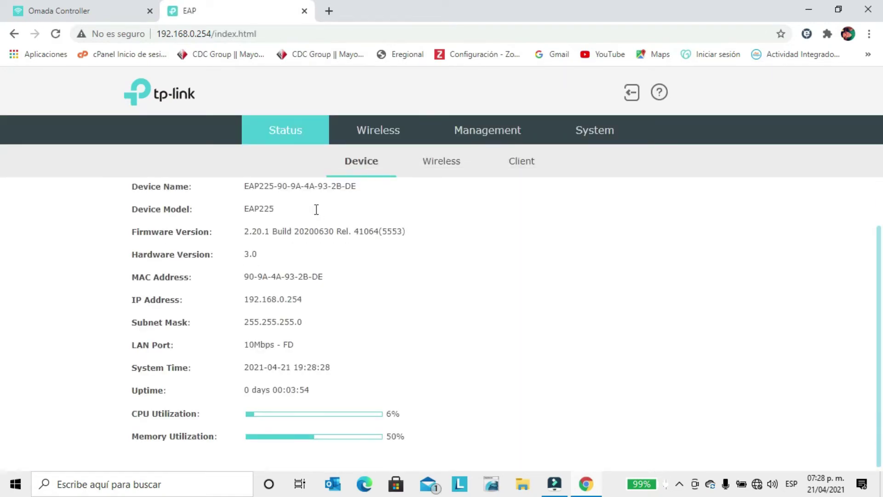
scroll(317, 210, "up", 1)
left_click(384, 135)
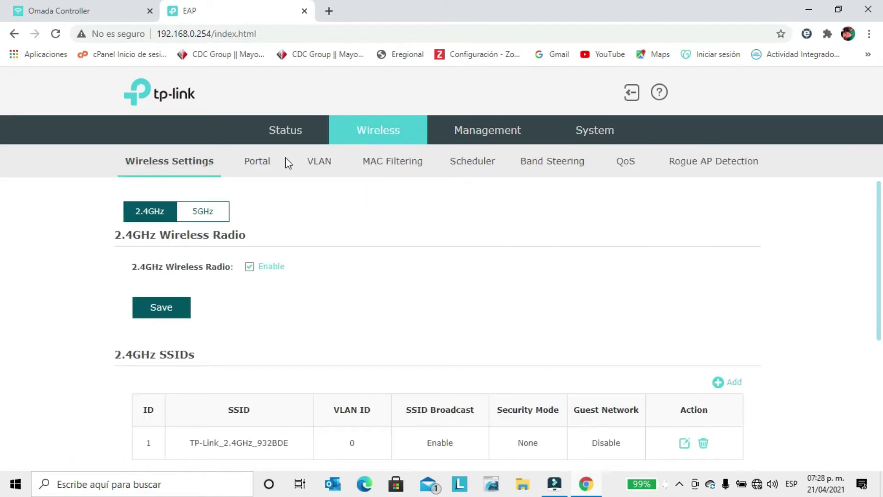
left_click(493, 141)
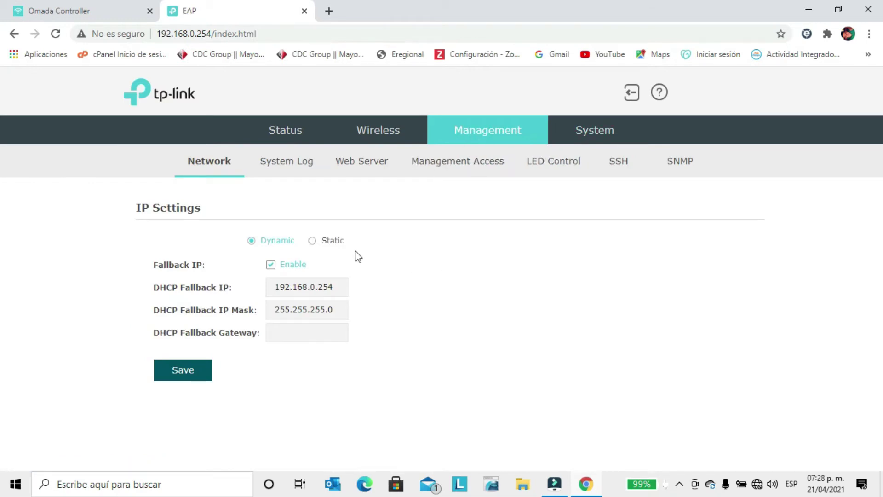
left_click(340, 283)
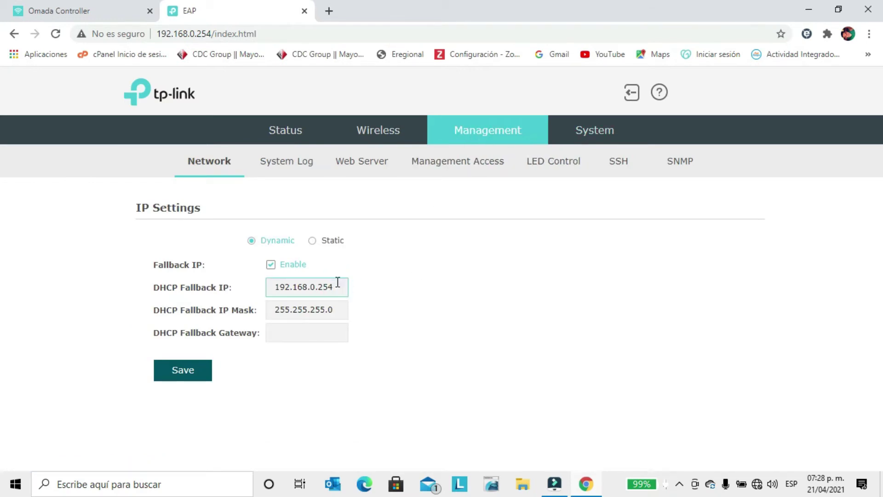
key("BackSpace")
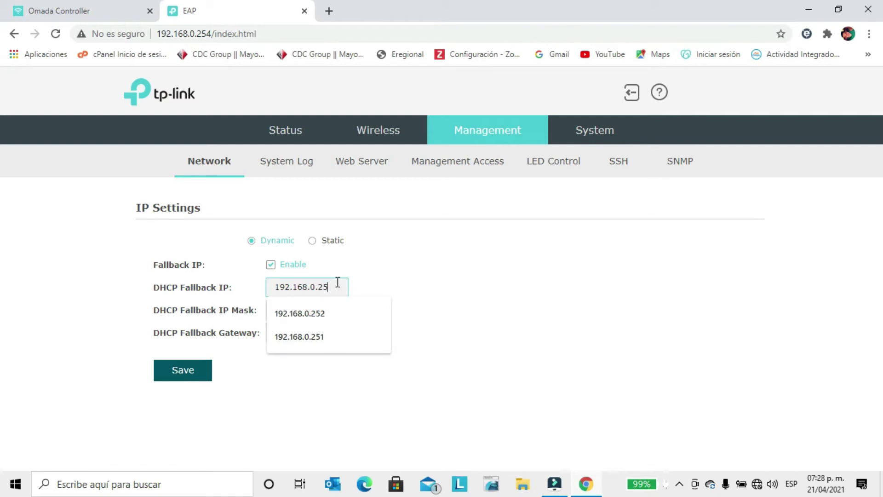
type("5")
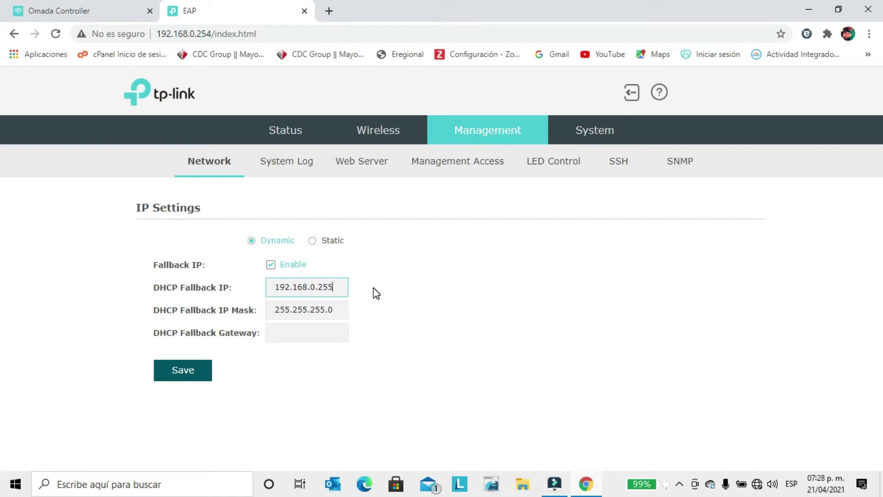
key("BackSpace")
type("0")
left_click(373, 293)
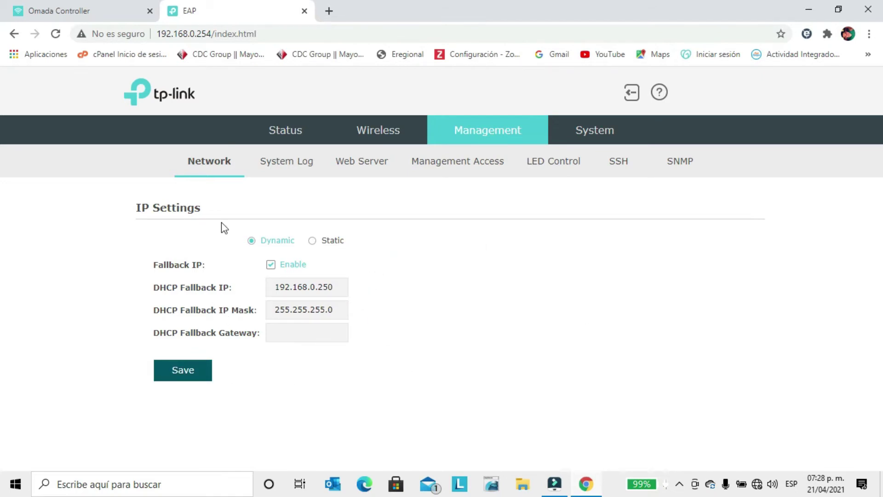
left_click(228, 162)
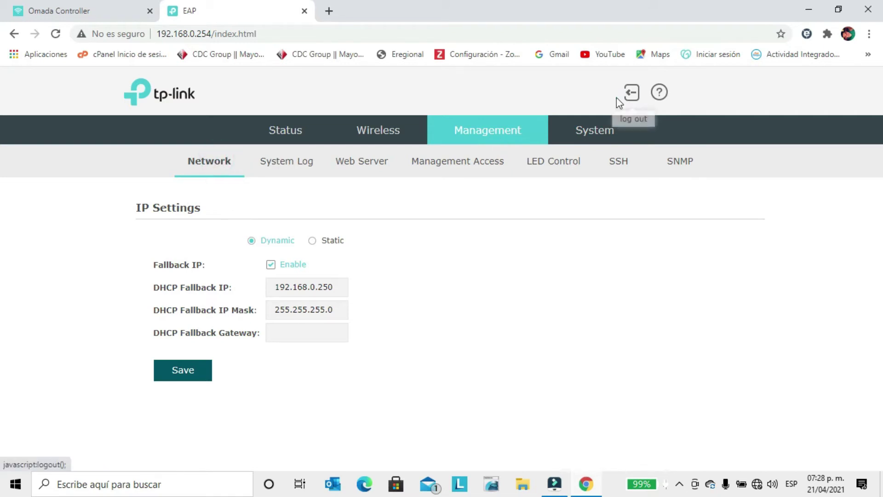
- Log out of the EAP225 and return to the Omada Controller tab
left_click(631, 92)
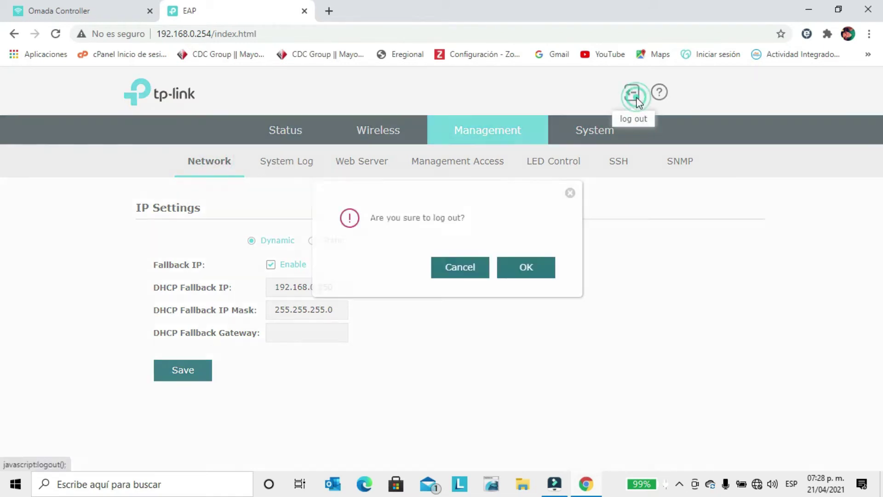
left_click(524, 275)
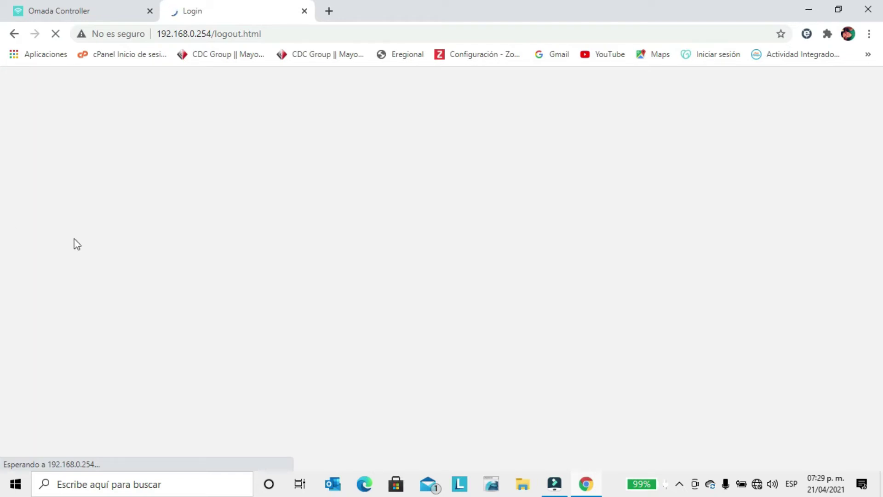
left_click(103, 8)
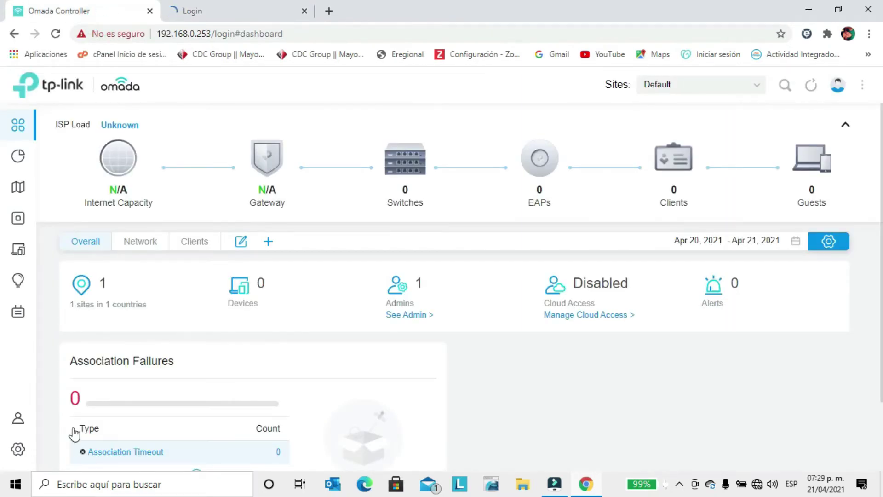
- Open the Devices list and reload it to show the pending EAP225 at 192.168.0.250
mouse_move(26, 292)
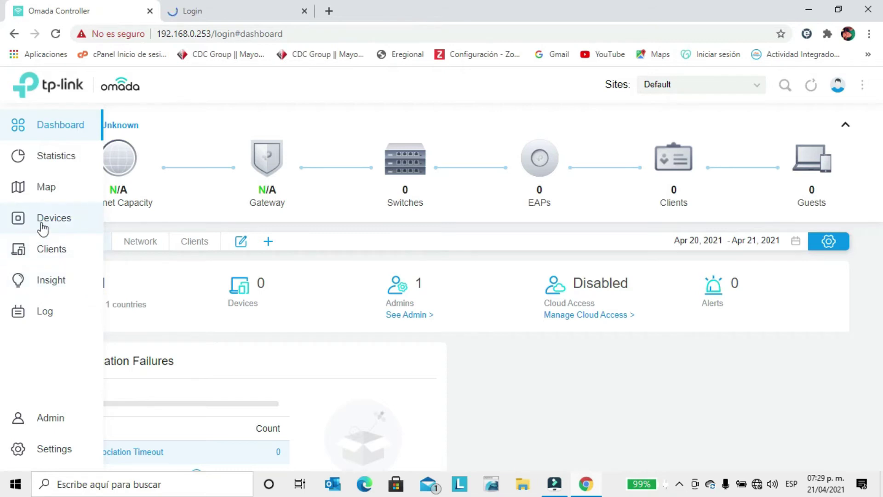
left_click(42, 225)
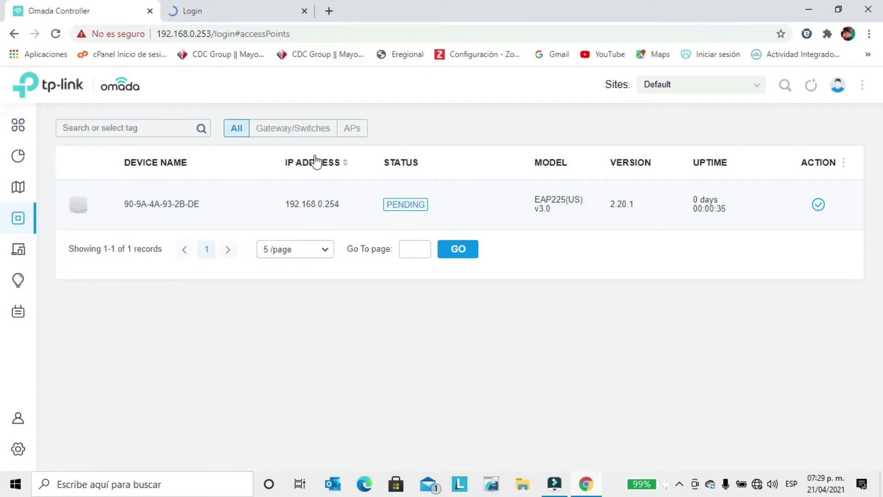
left_click(324, 33)
key("Return")
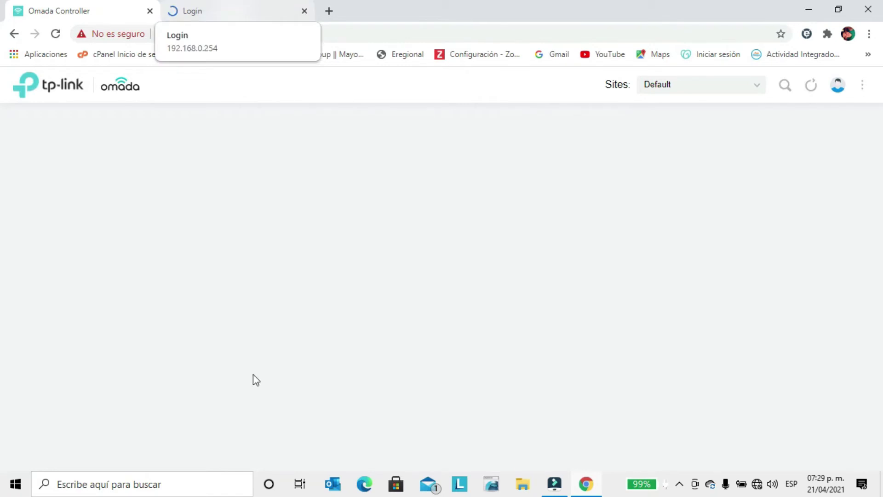
- Close the access point's login tab, keeping Omada Controller open
left_click(239, 15)
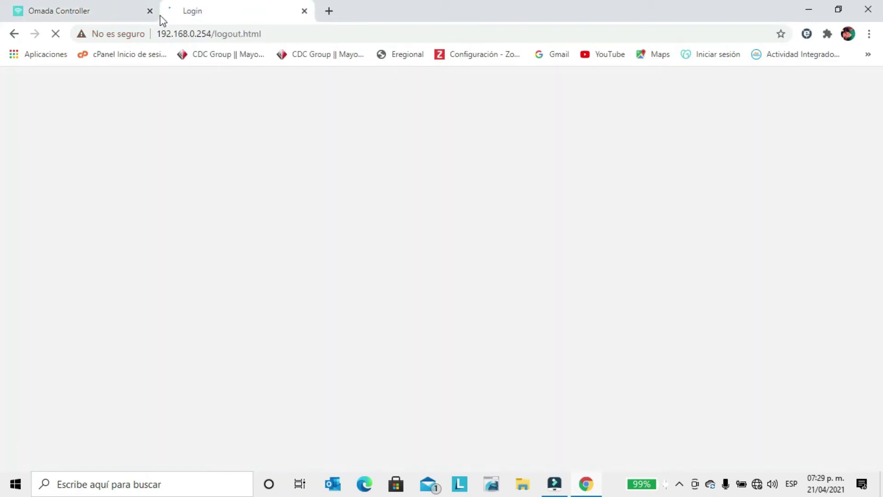
left_click(128, 19)
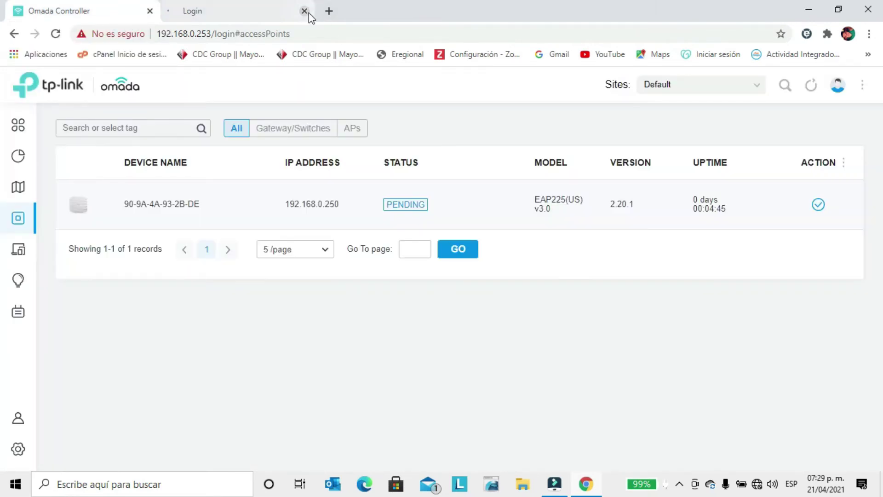
left_click(304, 10)
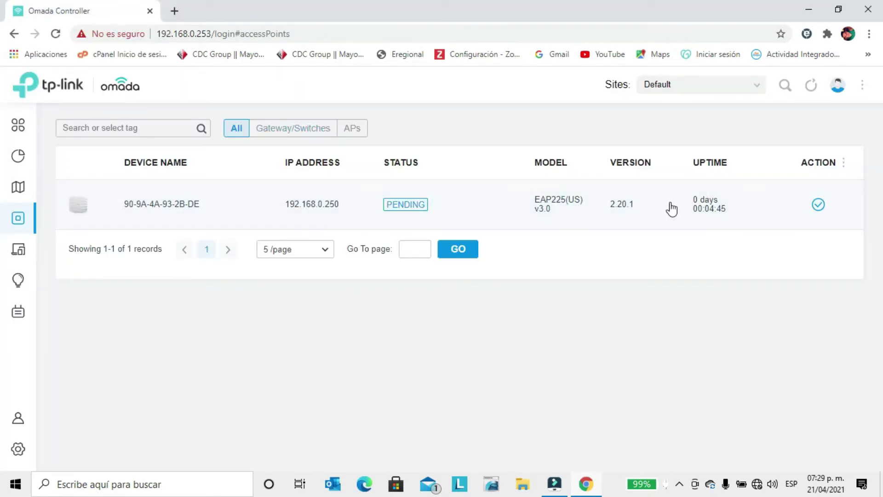
- Open the pending EAP225's details and start adopting it until the credentials prompt appears
left_click(396, 210)
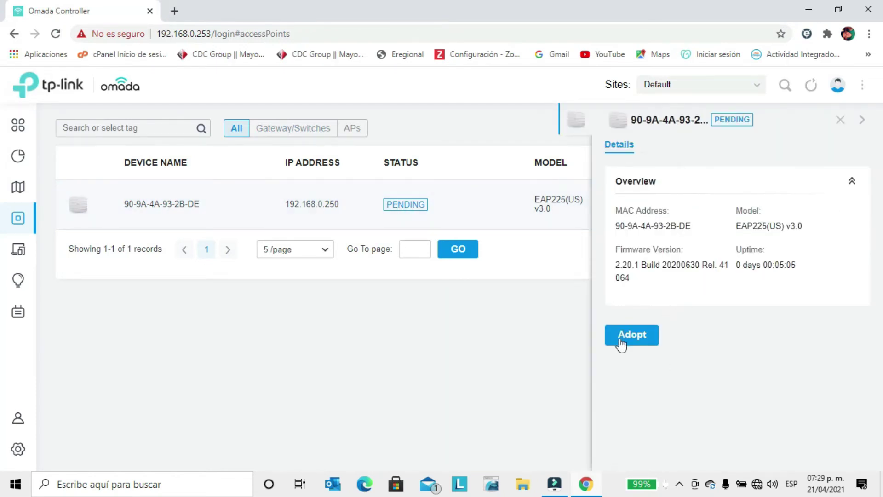
left_click(627, 341)
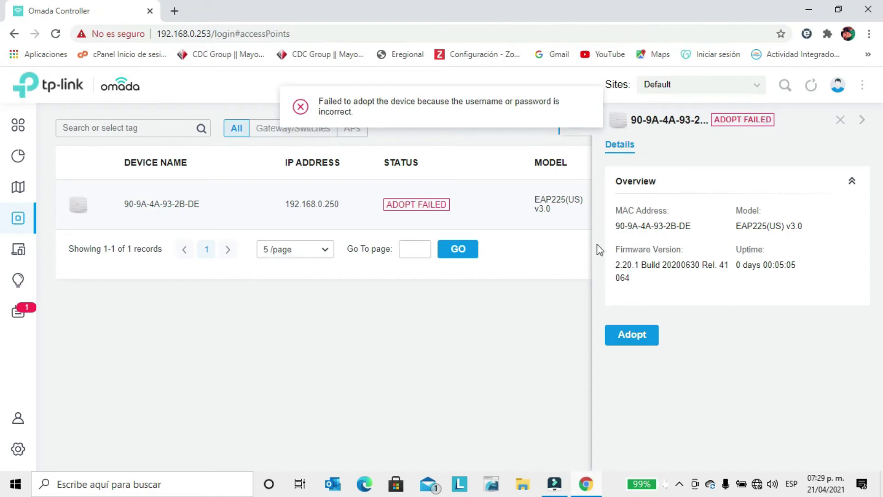
left_click(744, 120)
left_click(641, 335)
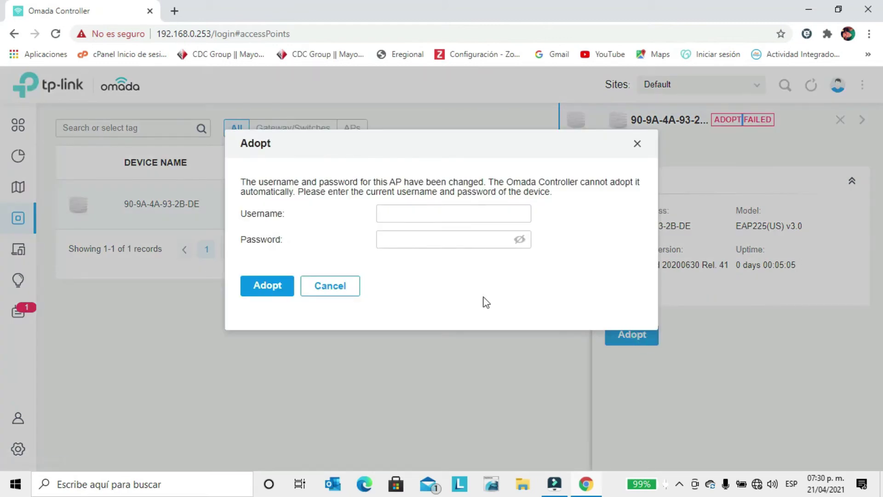
- Adopt the access point by entering the device account's username and password
left_click(411, 214)
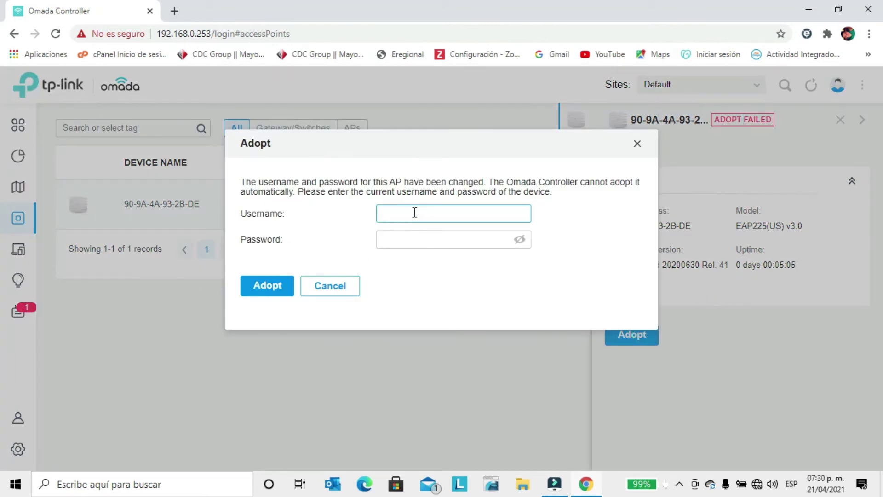
key("Caps_Lock")
type("R")
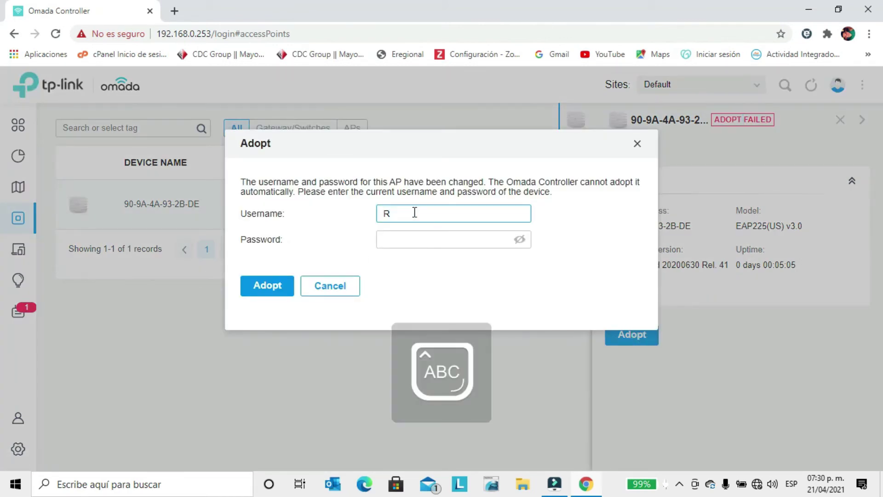
key("Caps_Lock")
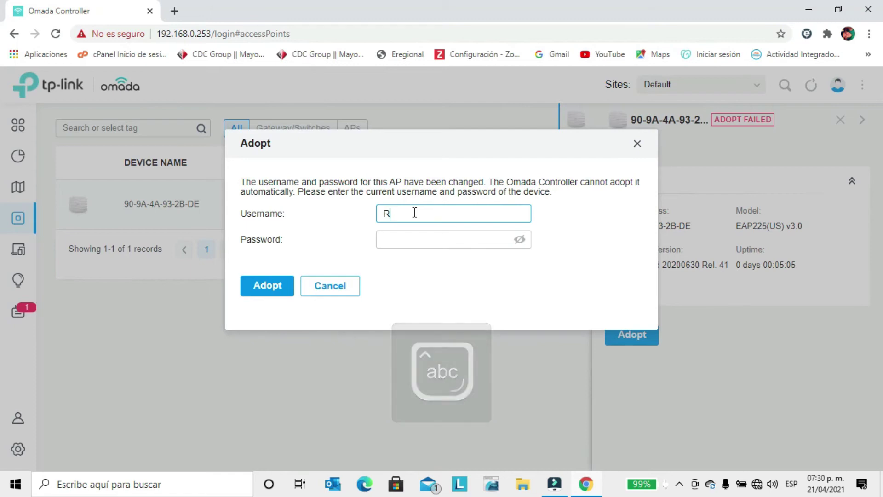
type("S")
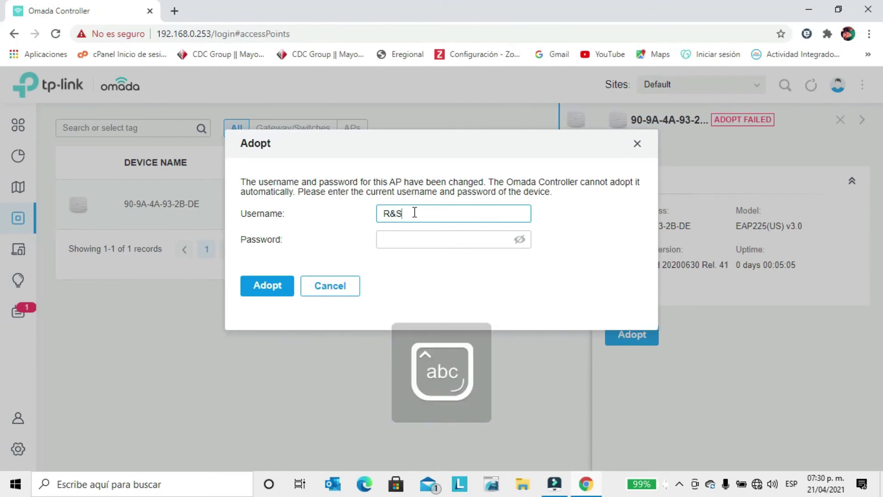
type(" TECHNOLOGY")
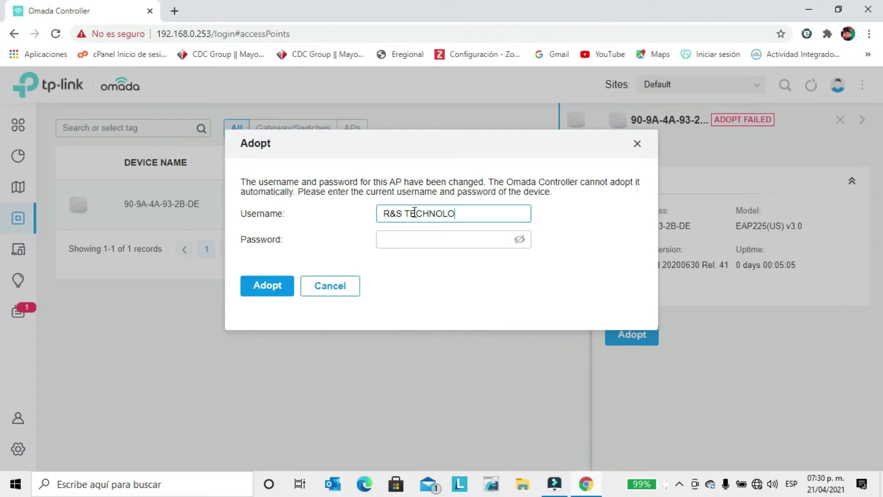
left_click(387, 239)
type("••••••••")
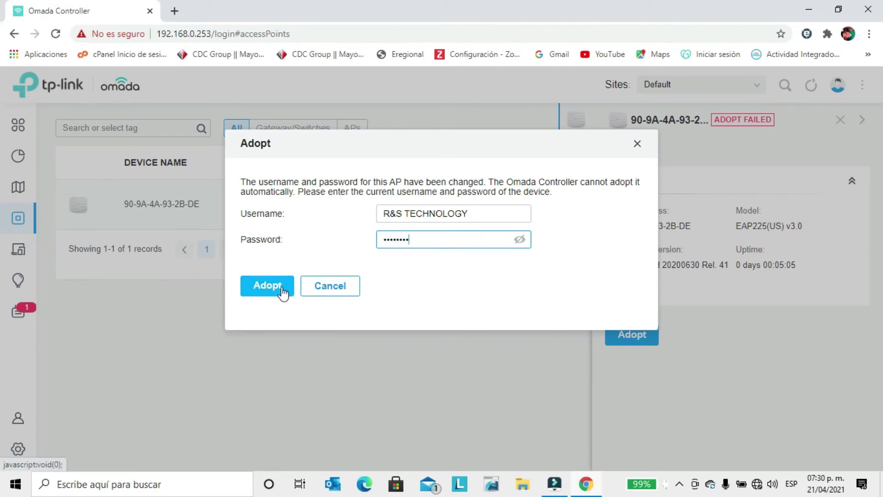
left_click(268, 286)
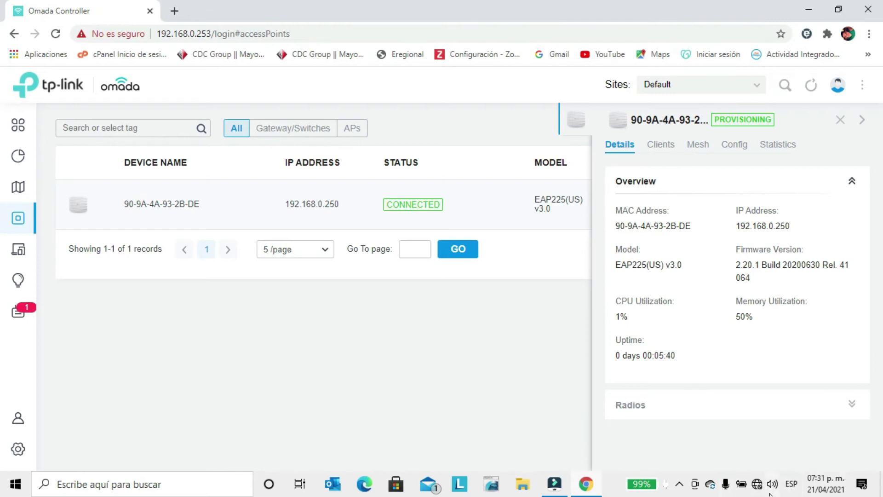
left_click(758, 485)
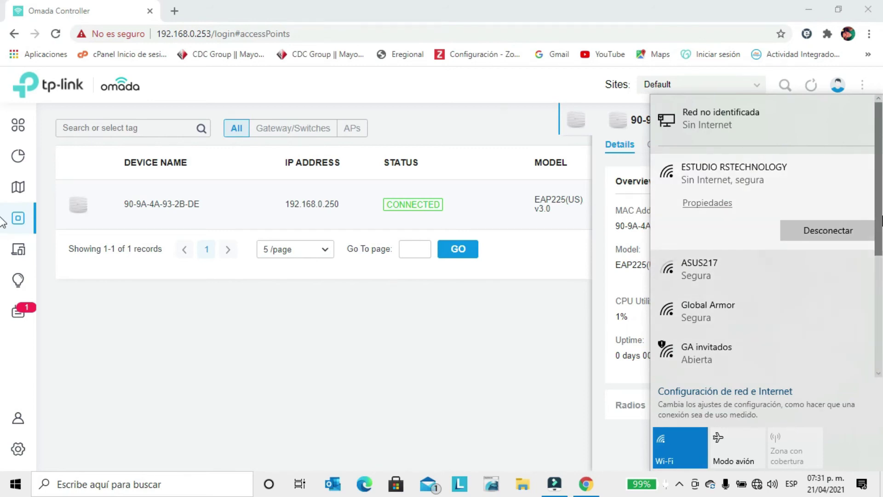
left_click(875, 214)
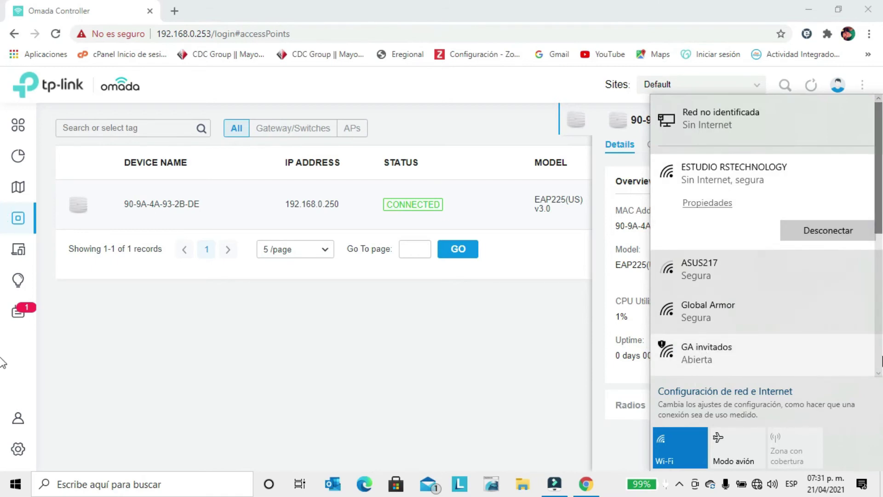
left_click(878, 226)
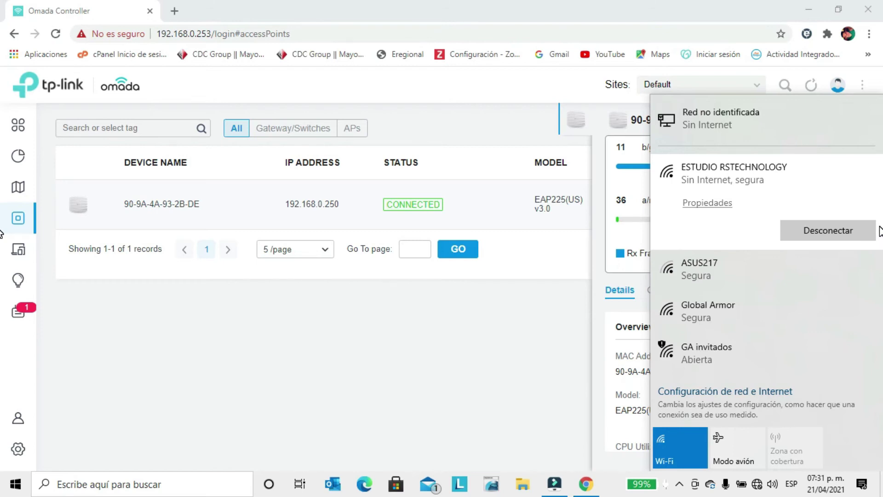
left_click(219, 384)
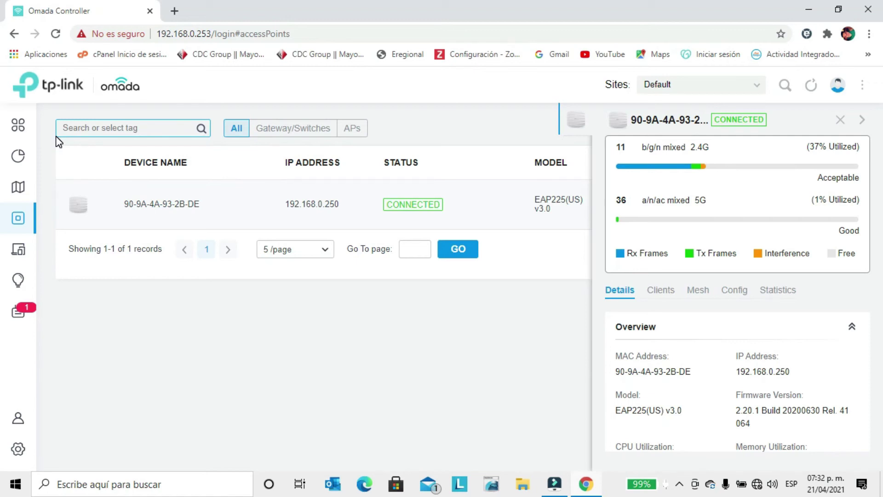
- Return to Devices and reload the page so the EAP225 at 192.168.0.254 appears pending
mouse_move(18, 164)
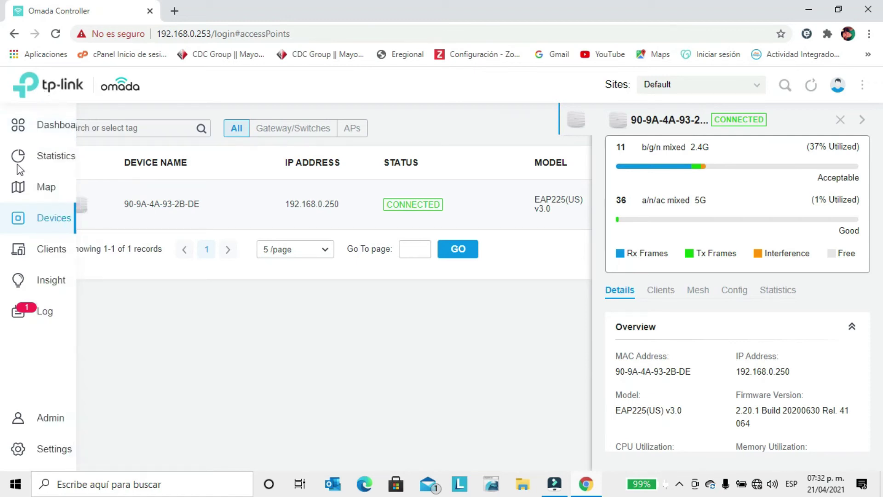
left_click(28, 217)
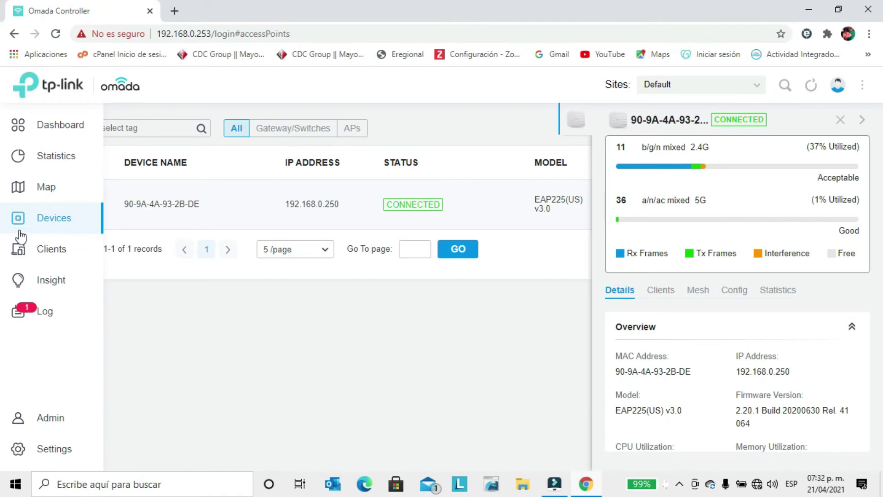
left_click(20, 224)
left_click(382, 34)
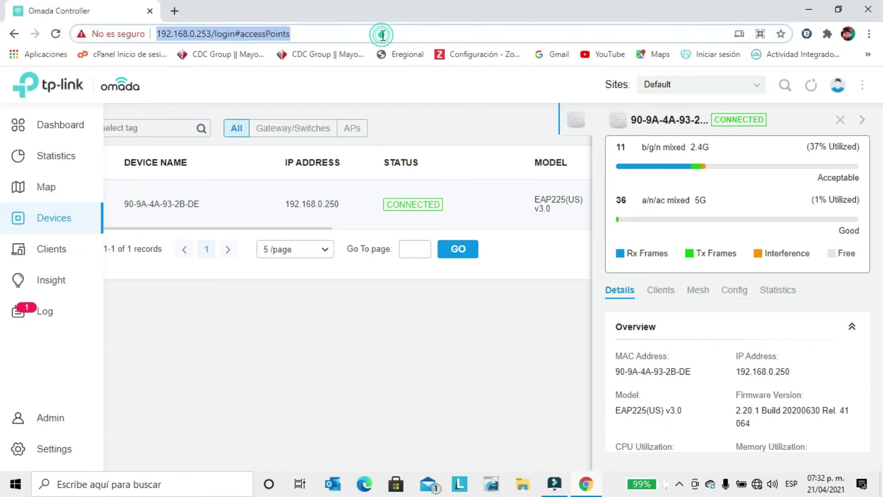
key("Return")
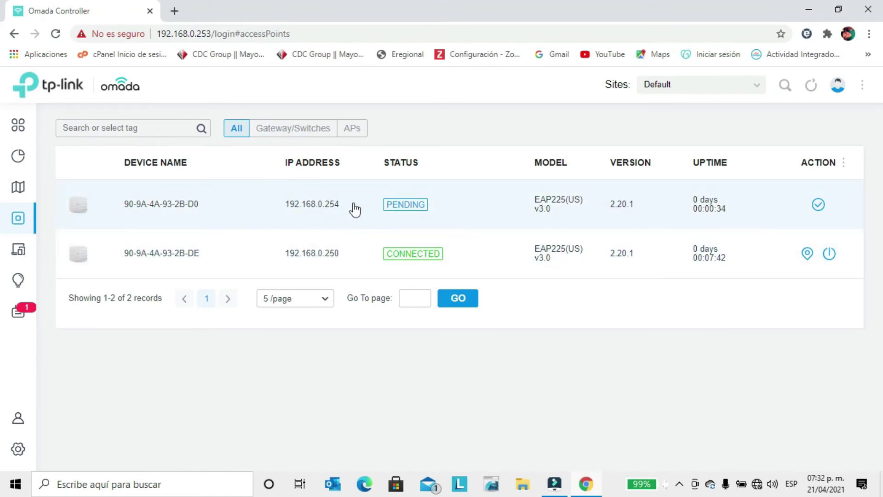
- Open the pending EAP225 at 192.168.0.254 and adopt it into the controller
left_click(418, 211)
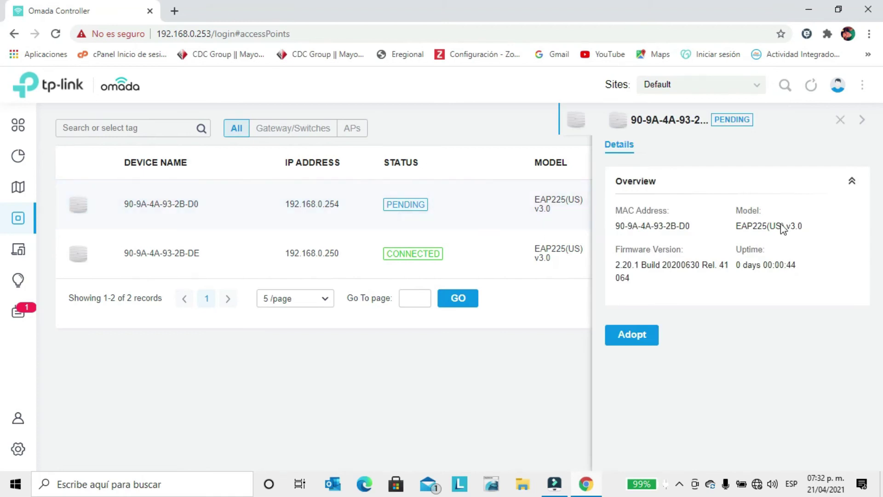
left_click(637, 336)
mouse_move(5, 272)
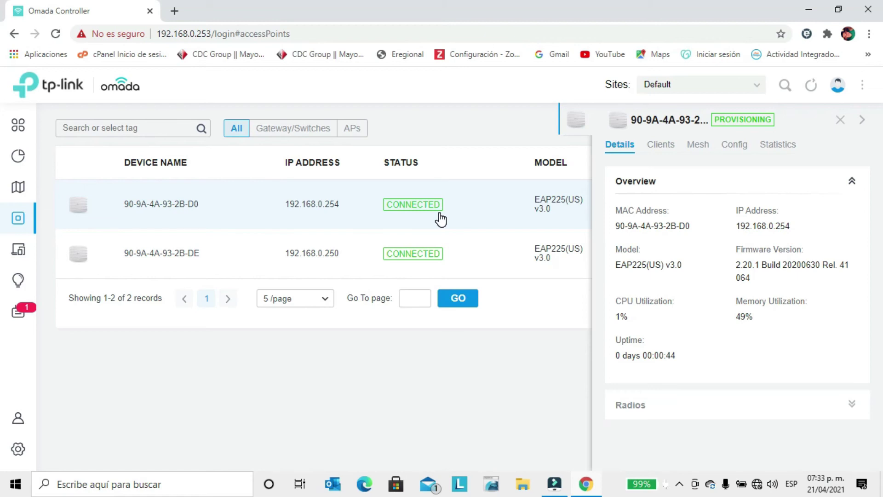
- Look through the nearby Wi-Fi networks in the taskbar network flyout, then close it
left_click(492, 385)
left_click(758, 484)
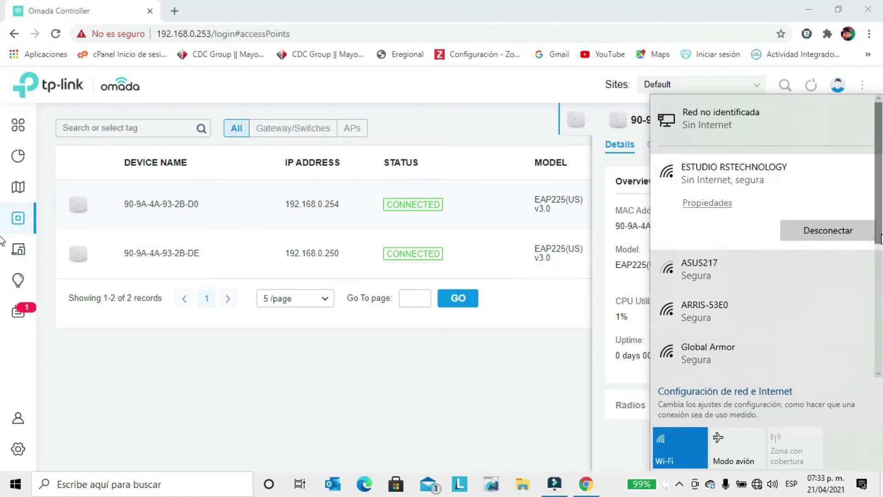
scroll(881, 228, "down", 2)
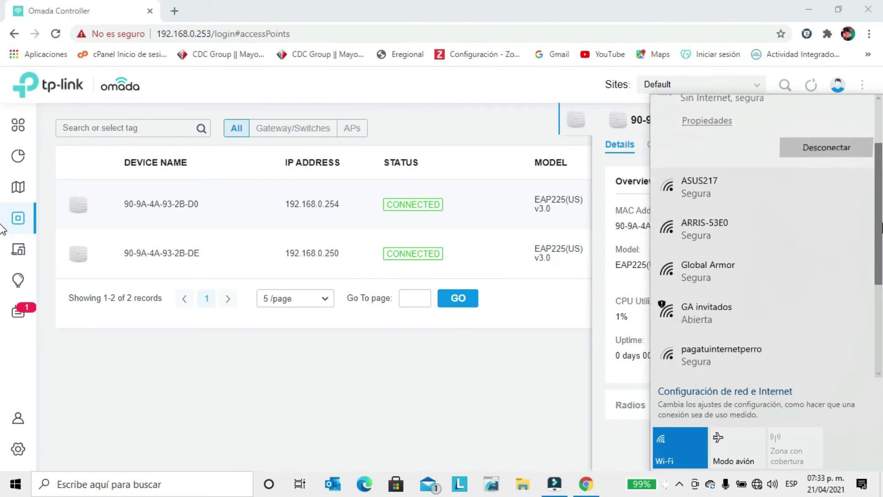
scroll(881, 228, "down", 1)
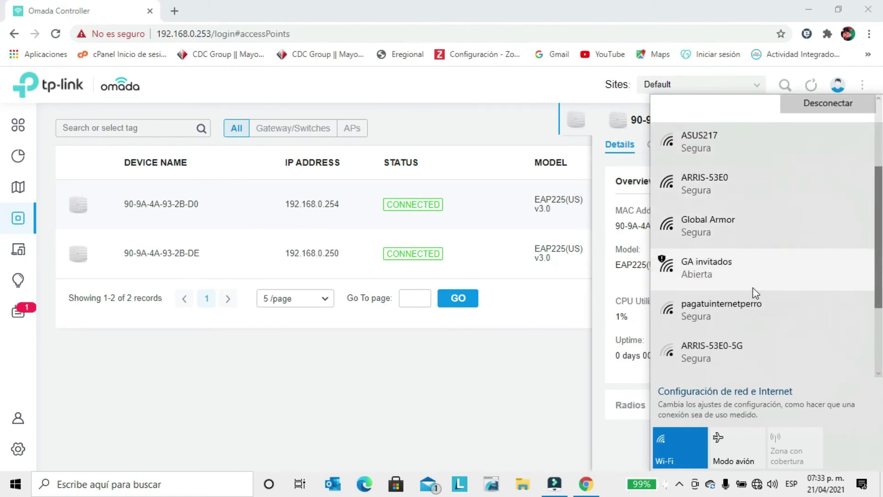
left_click(450, 384)
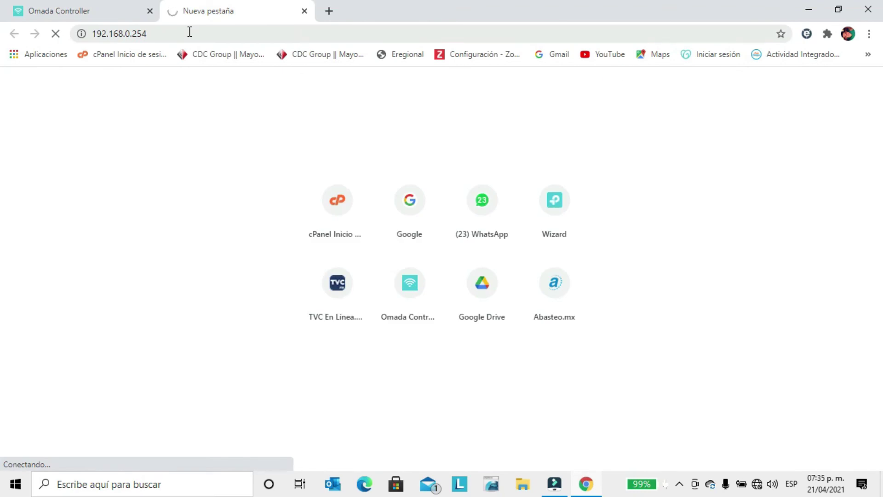
- Reload 192.168.0.254, which reports the AP is managed by Omada Controller, then return to the device list
left_click(57, 34)
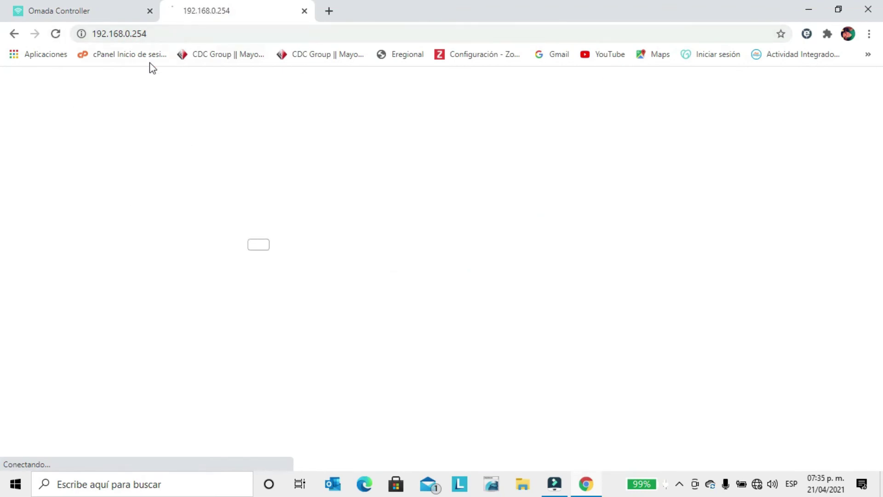
left_click(295, 384)
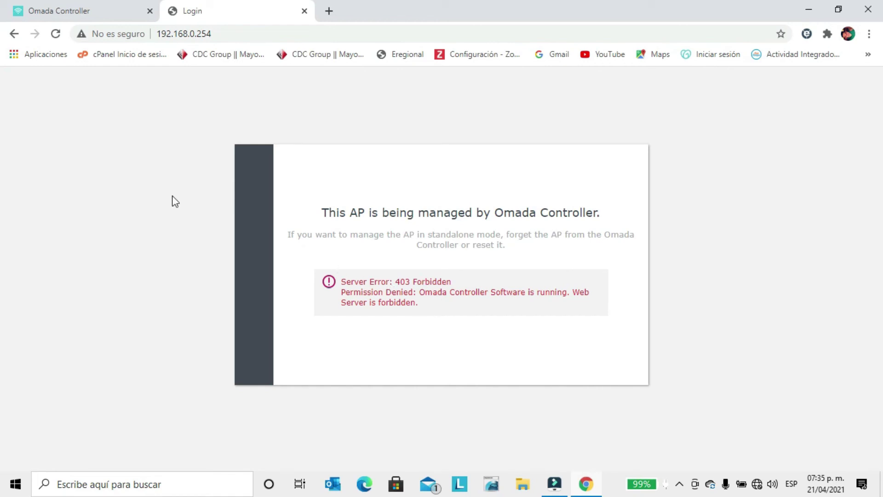
left_click(51, 7)
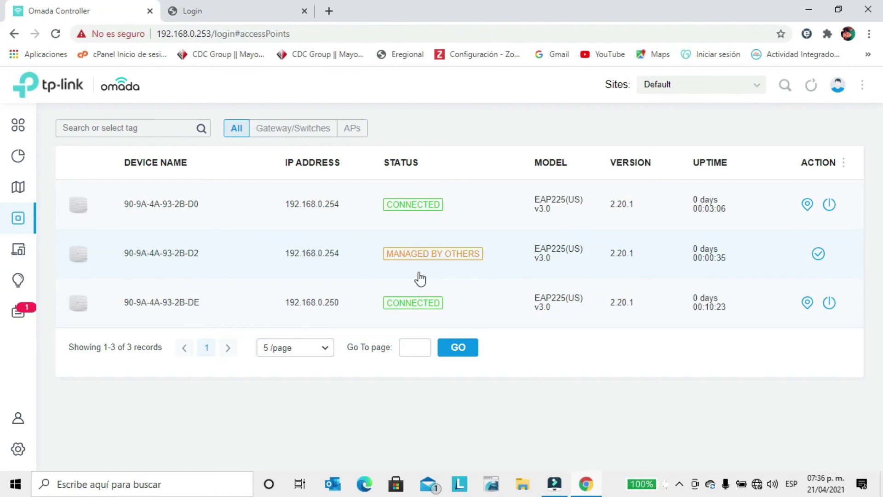
mouse_move(20, 188)
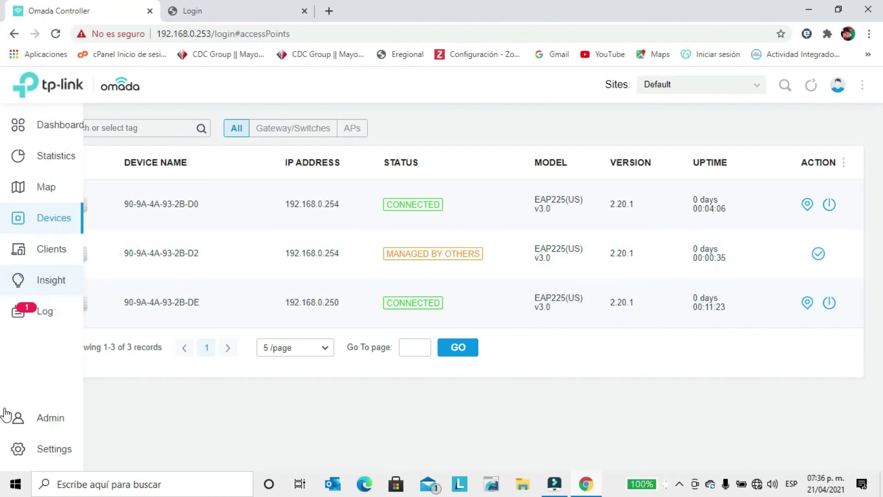
- Review the site's Services settings and toggle Mesh off and back on so it stays enabled
left_click(32, 455)
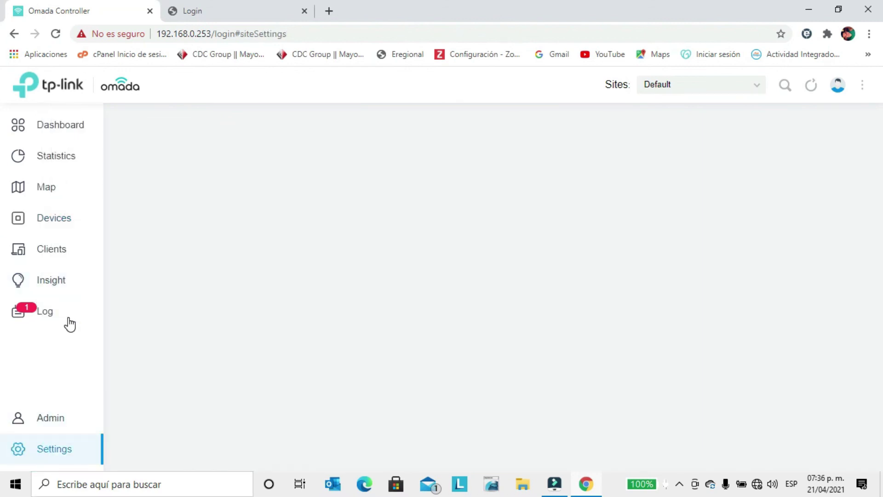
scroll(326, 375, "down", 3)
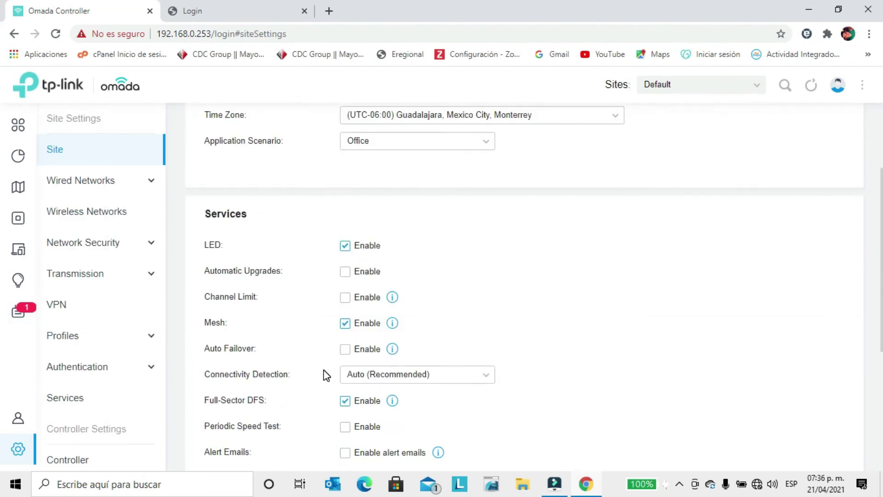
scroll(324, 375, "down", 4)
scroll(324, 375, "up", 3)
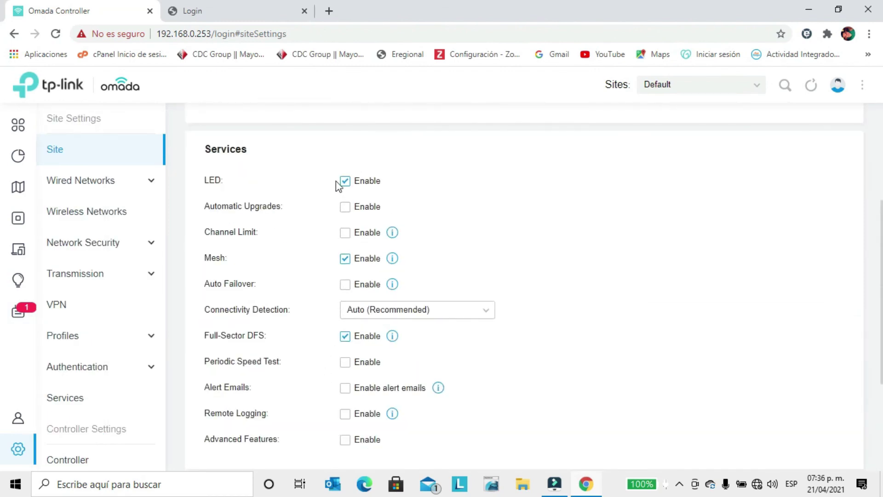
scroll(390, 191, "down", 1)
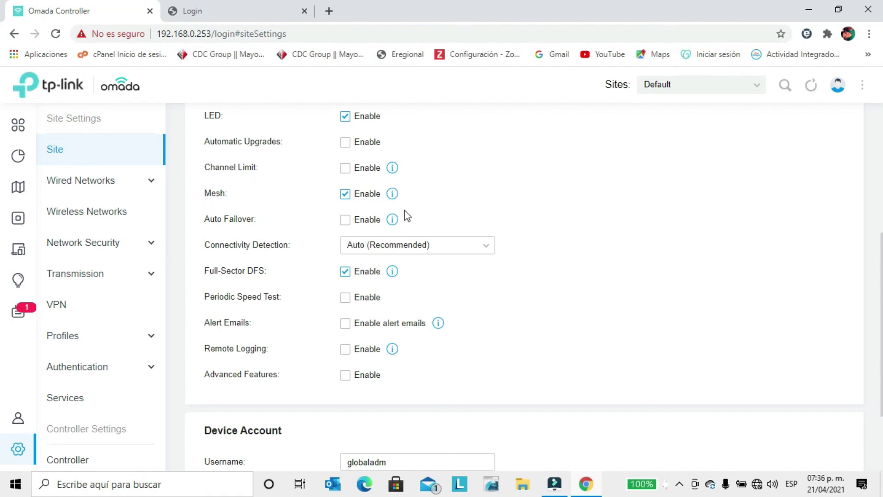
left_click(347, 195)
left_click(347, 194)
- Review the Device Account section, check Wired Networks showing Gateway Required, then go back to Site
scroll(329, 203, "down", 1)
scroll(329, 203, "up", 3)
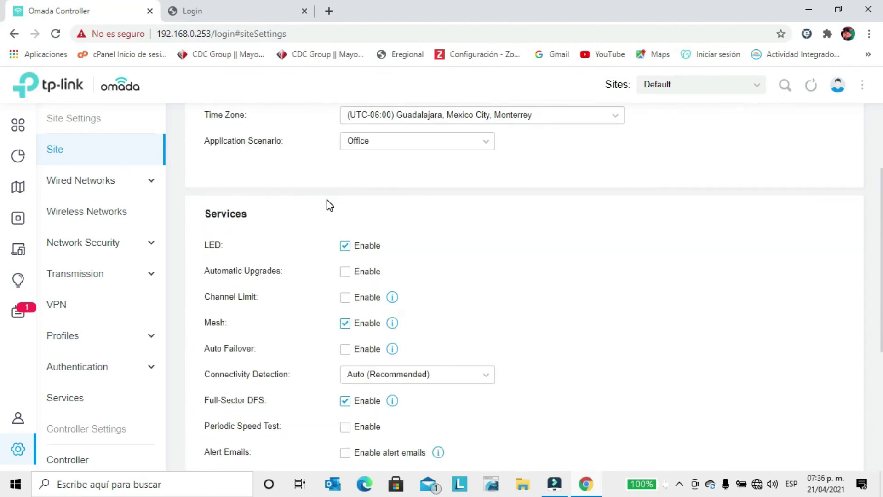
scroll(329, 203, "down", 1)
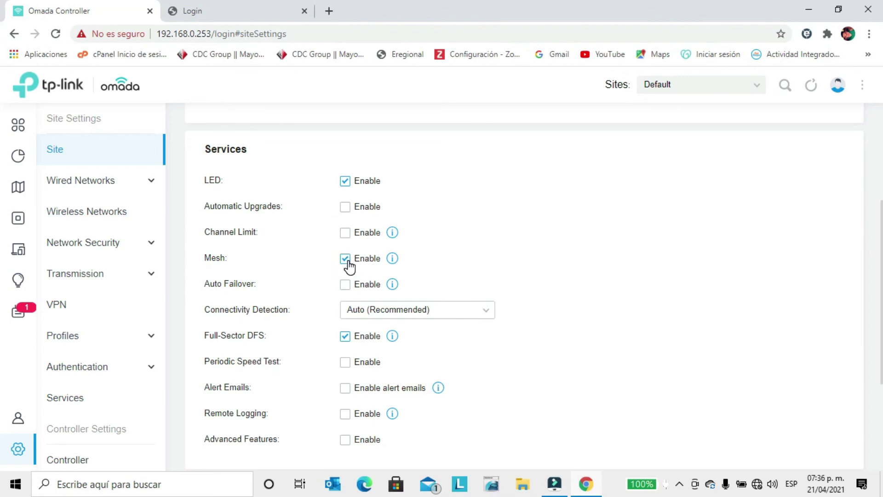
scroll(315, 275, "down", 4)
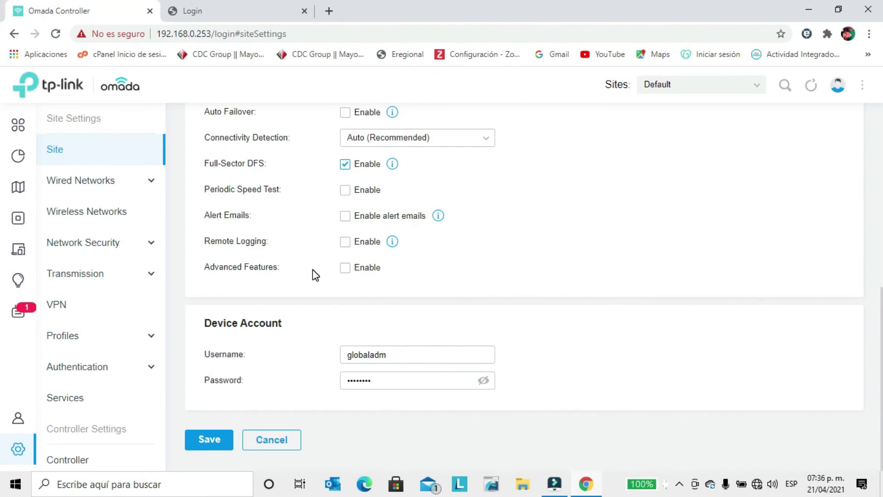
scroll(316, 274, "up", 8)
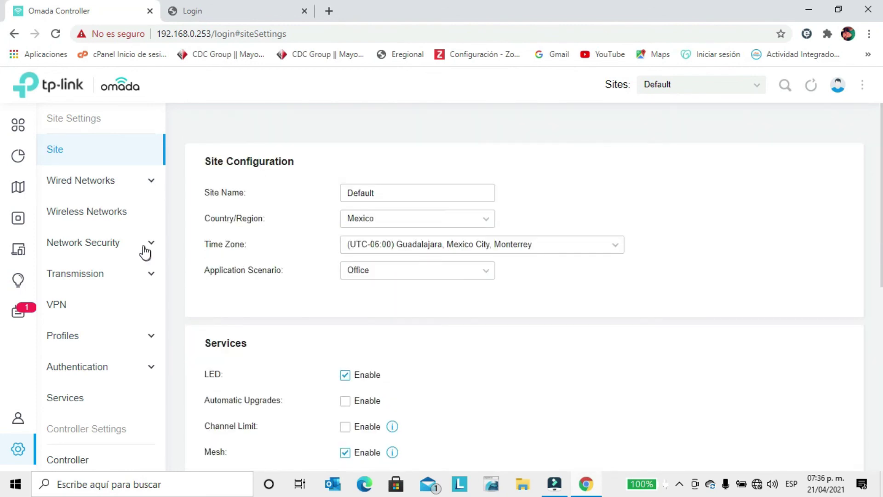
left_click(66, 192)
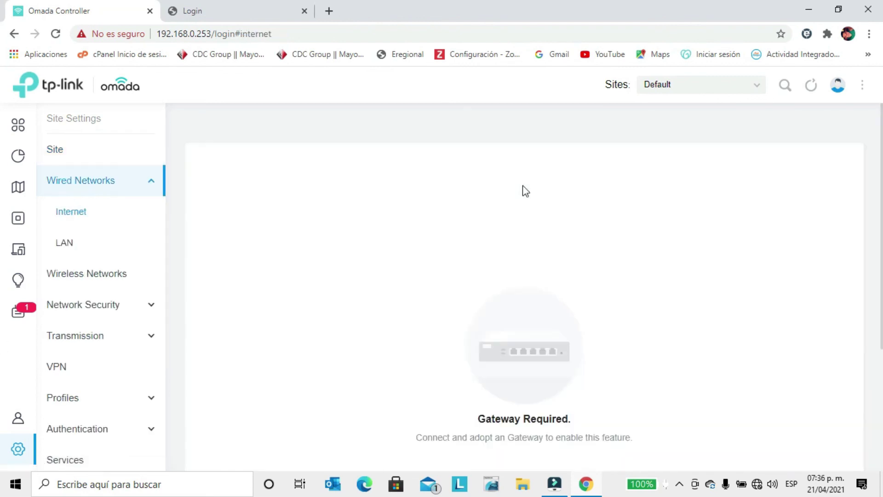
left_click(134, 166)
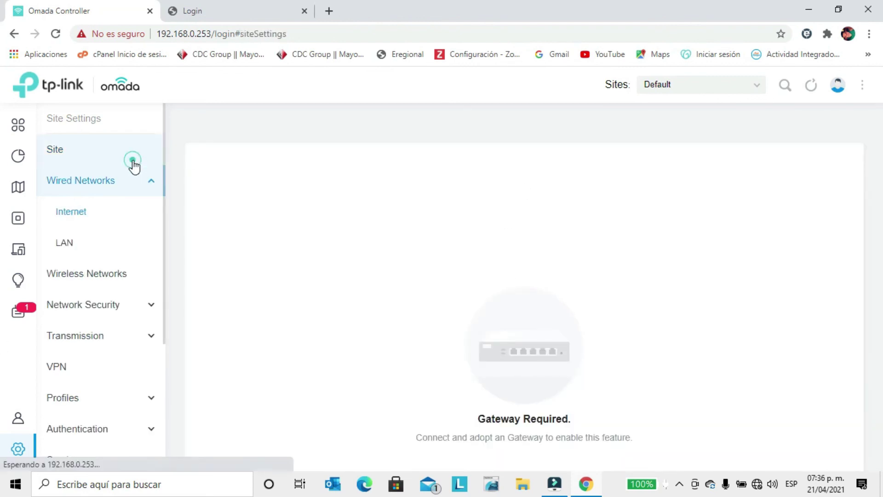